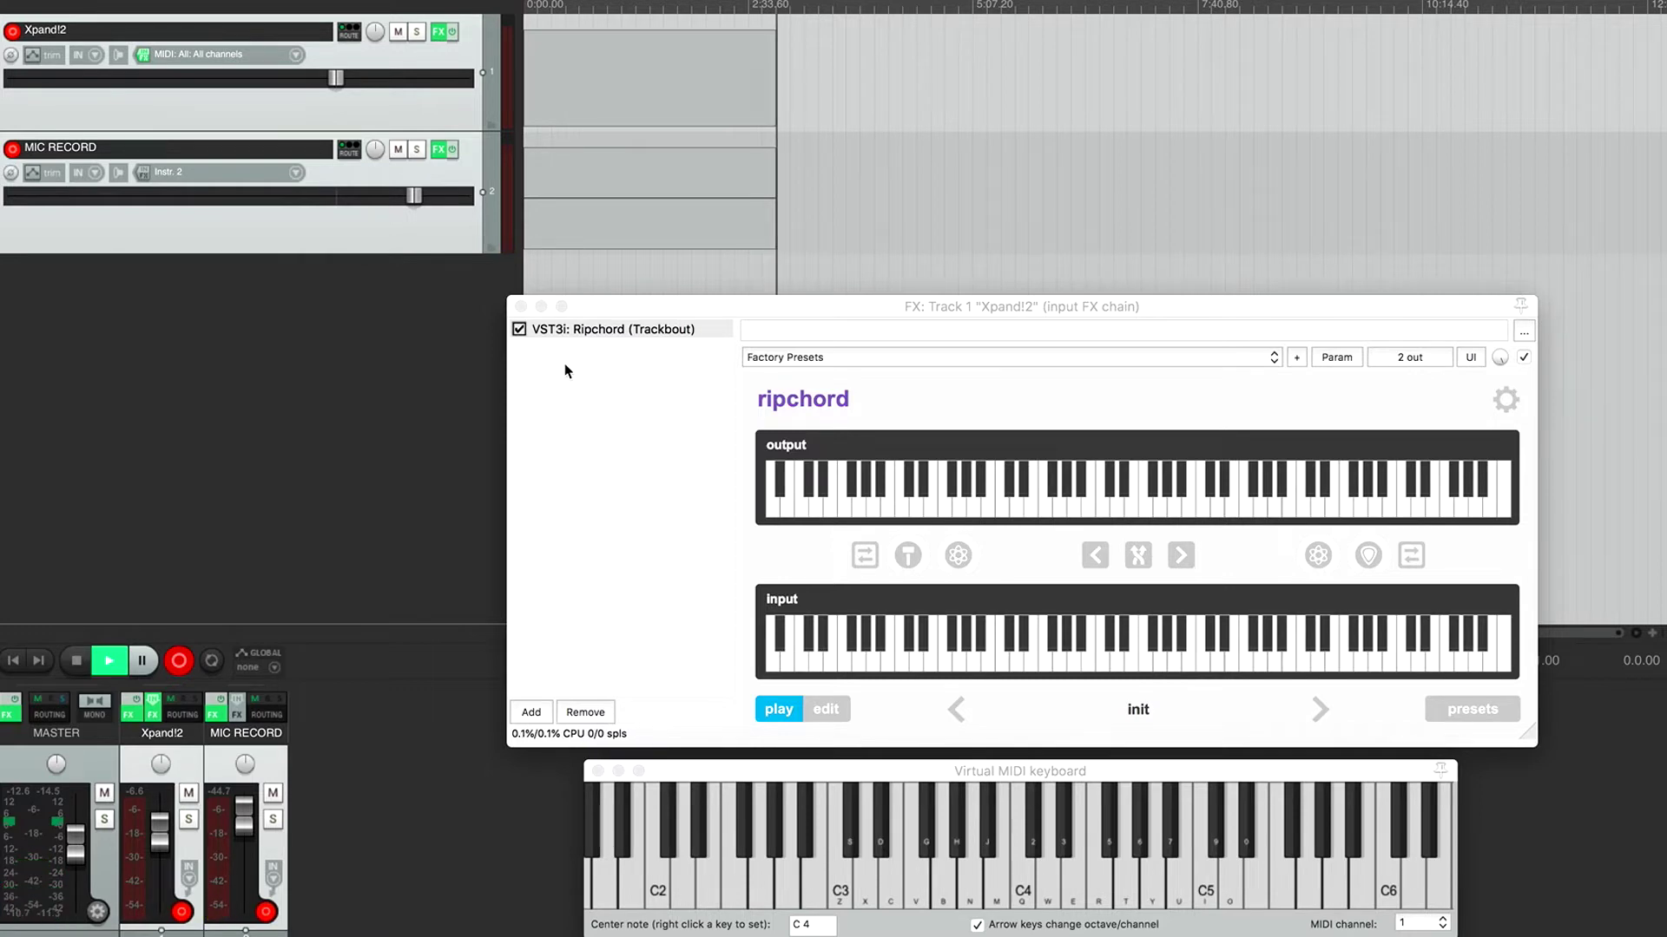
Check the plugin placement on track 1: Xpand!2 in its track FX chain, Ripchord in its input FX chain
drag(664, 313, 653, 250)
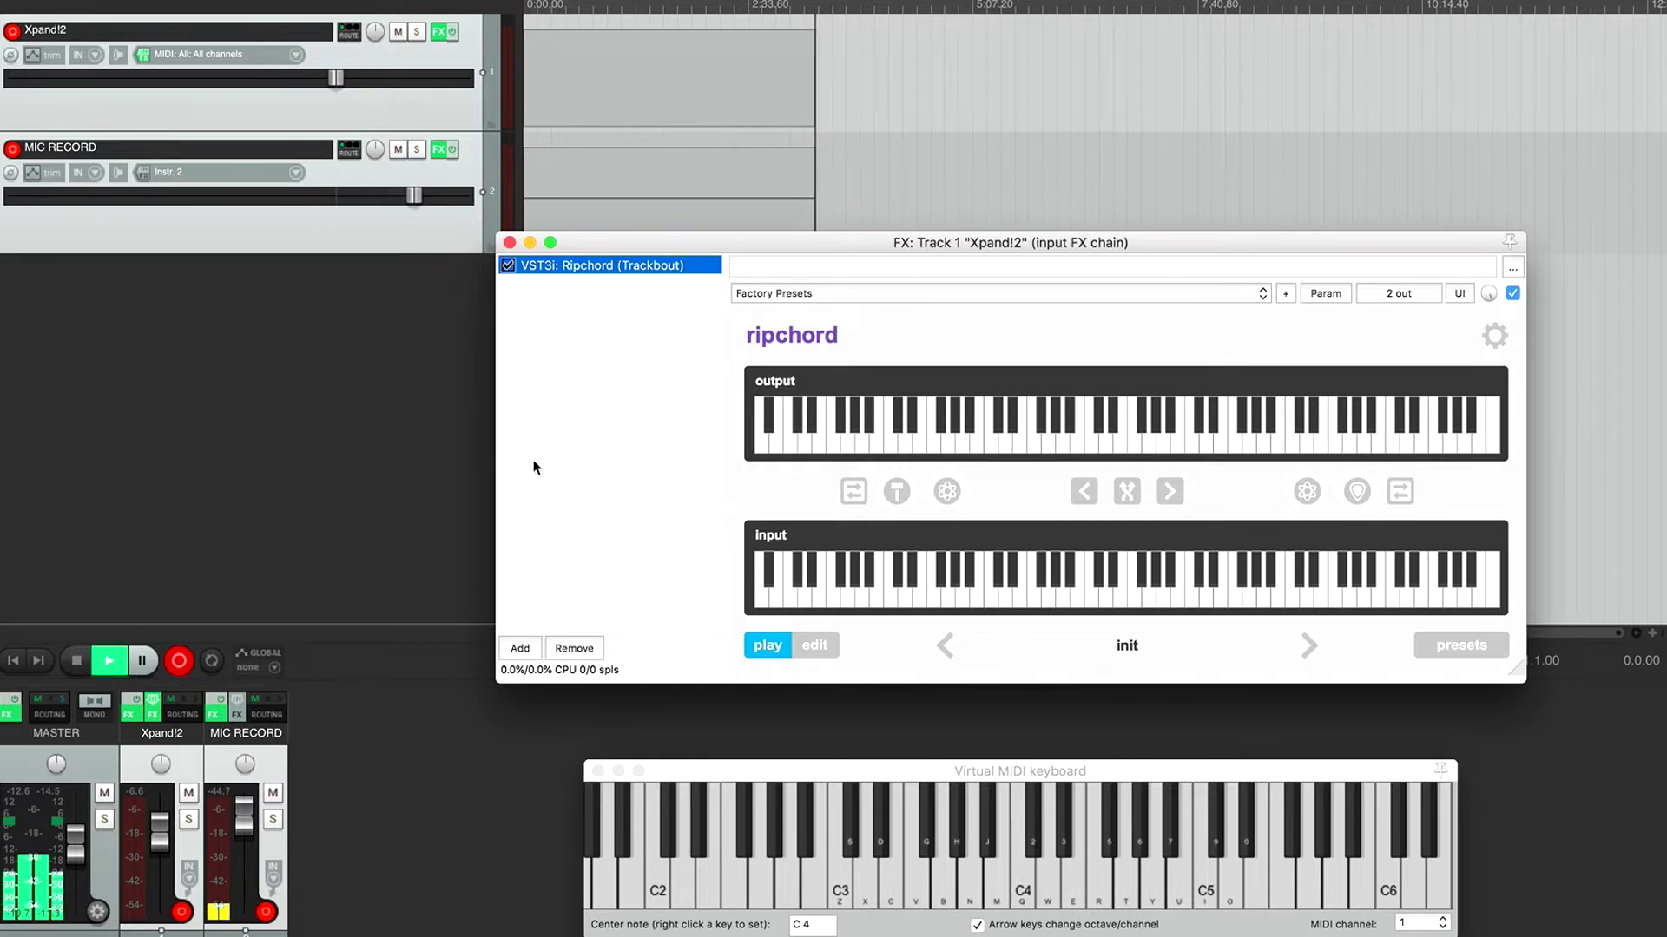
click(509, 243)
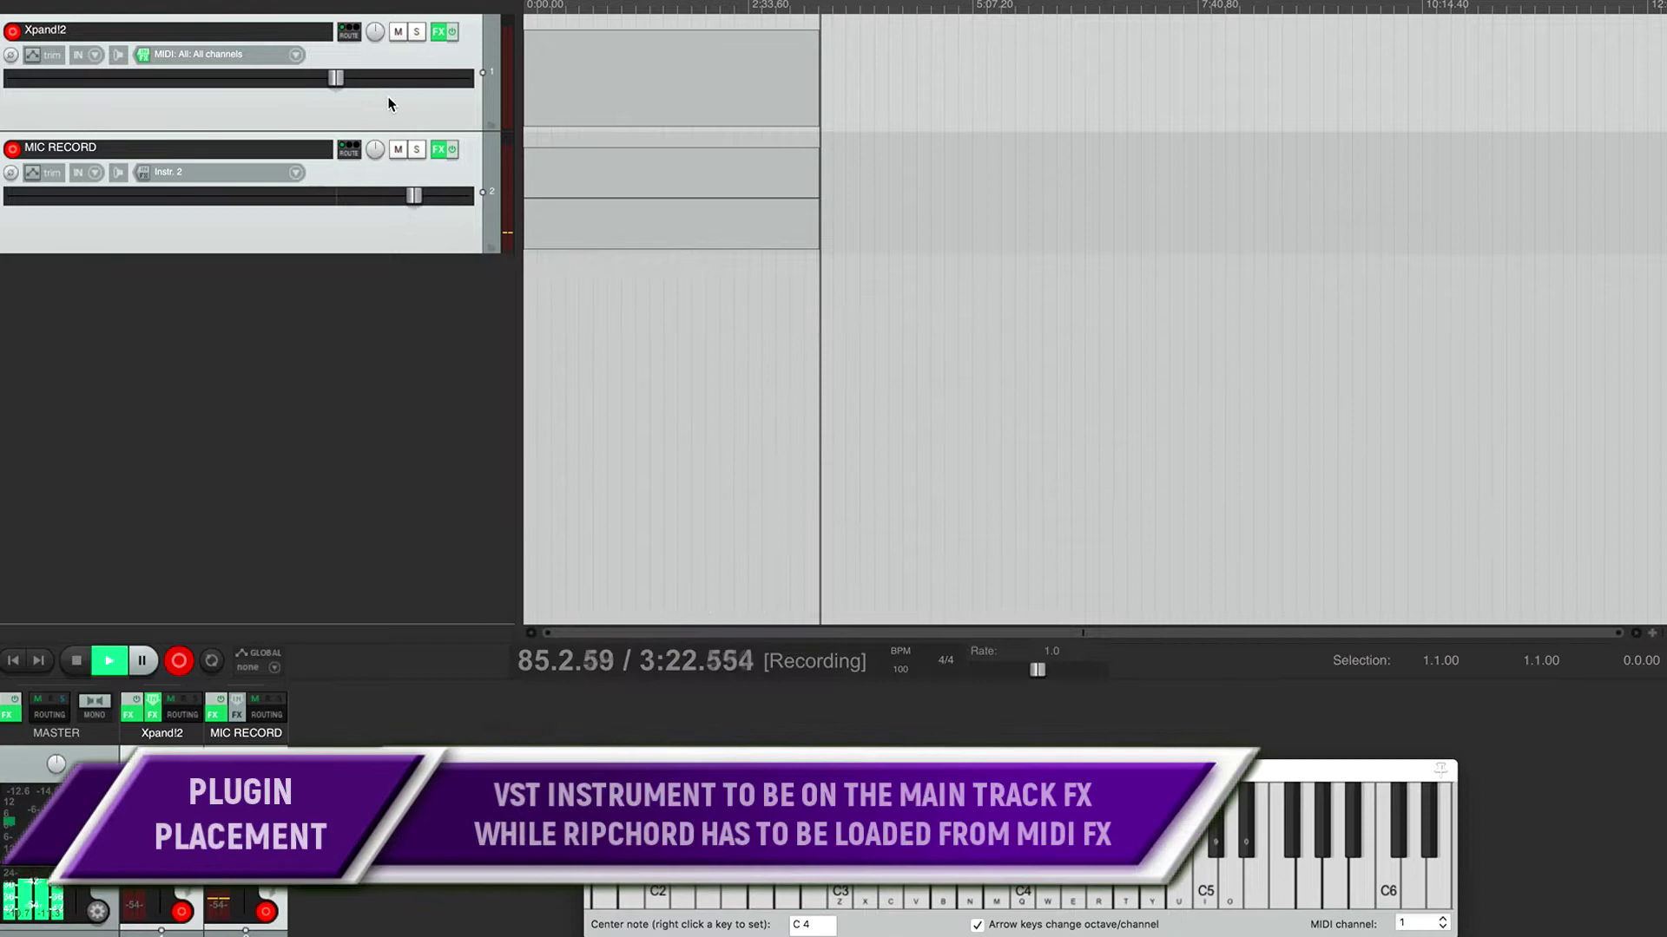
click(439, 31)
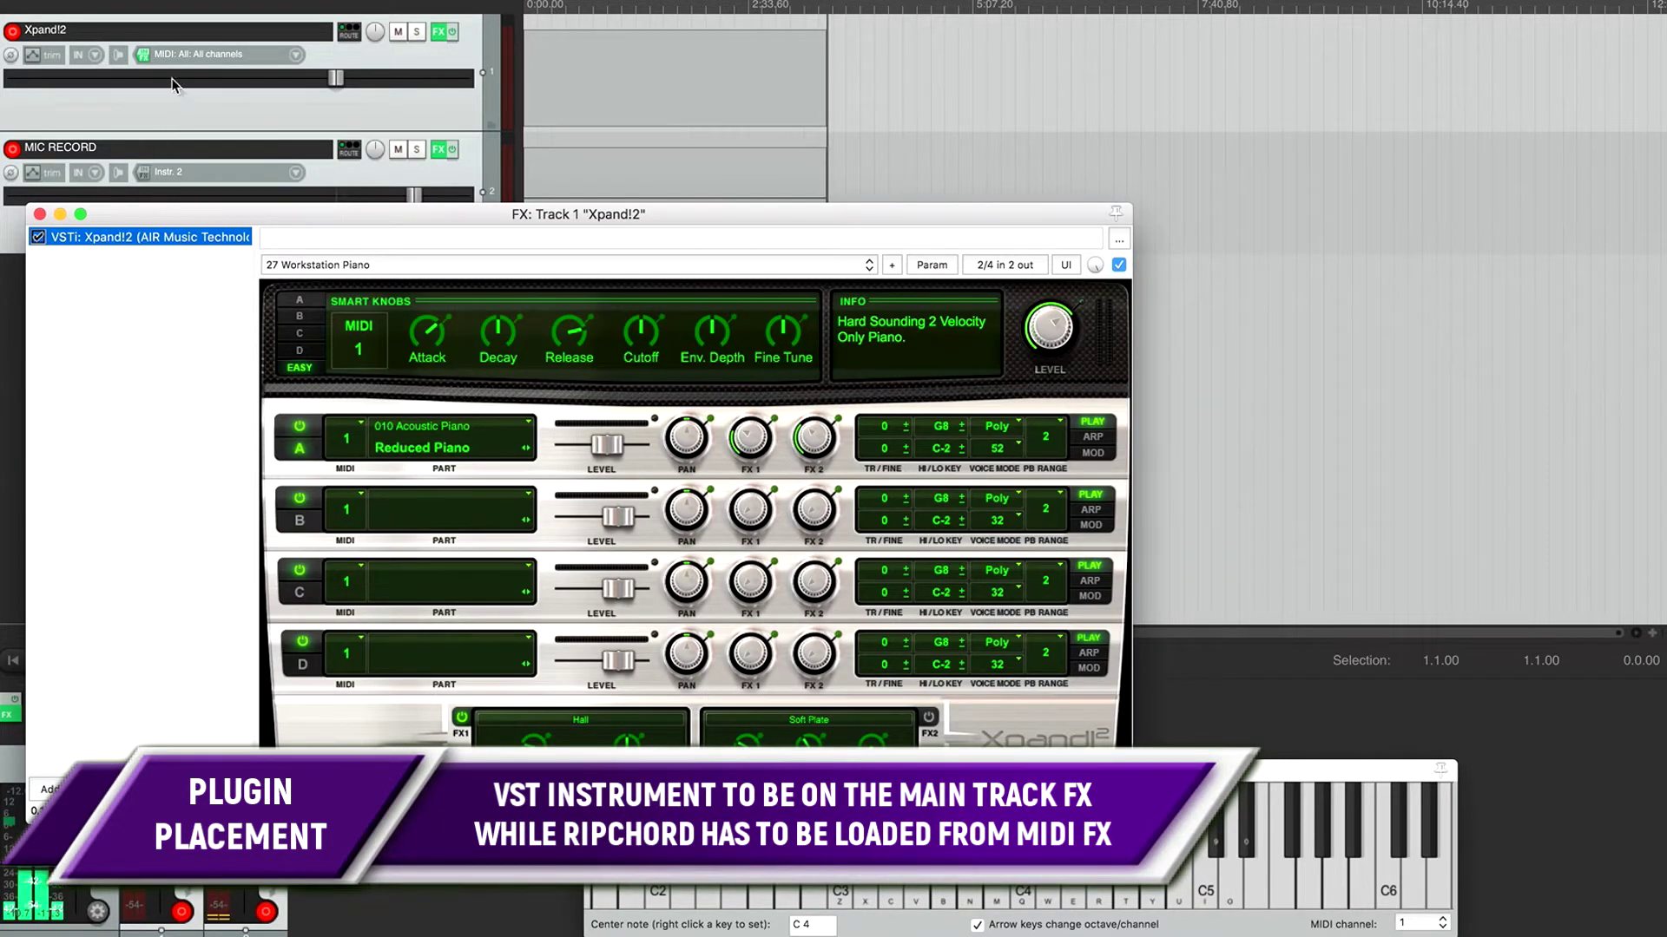
click(39, 213)
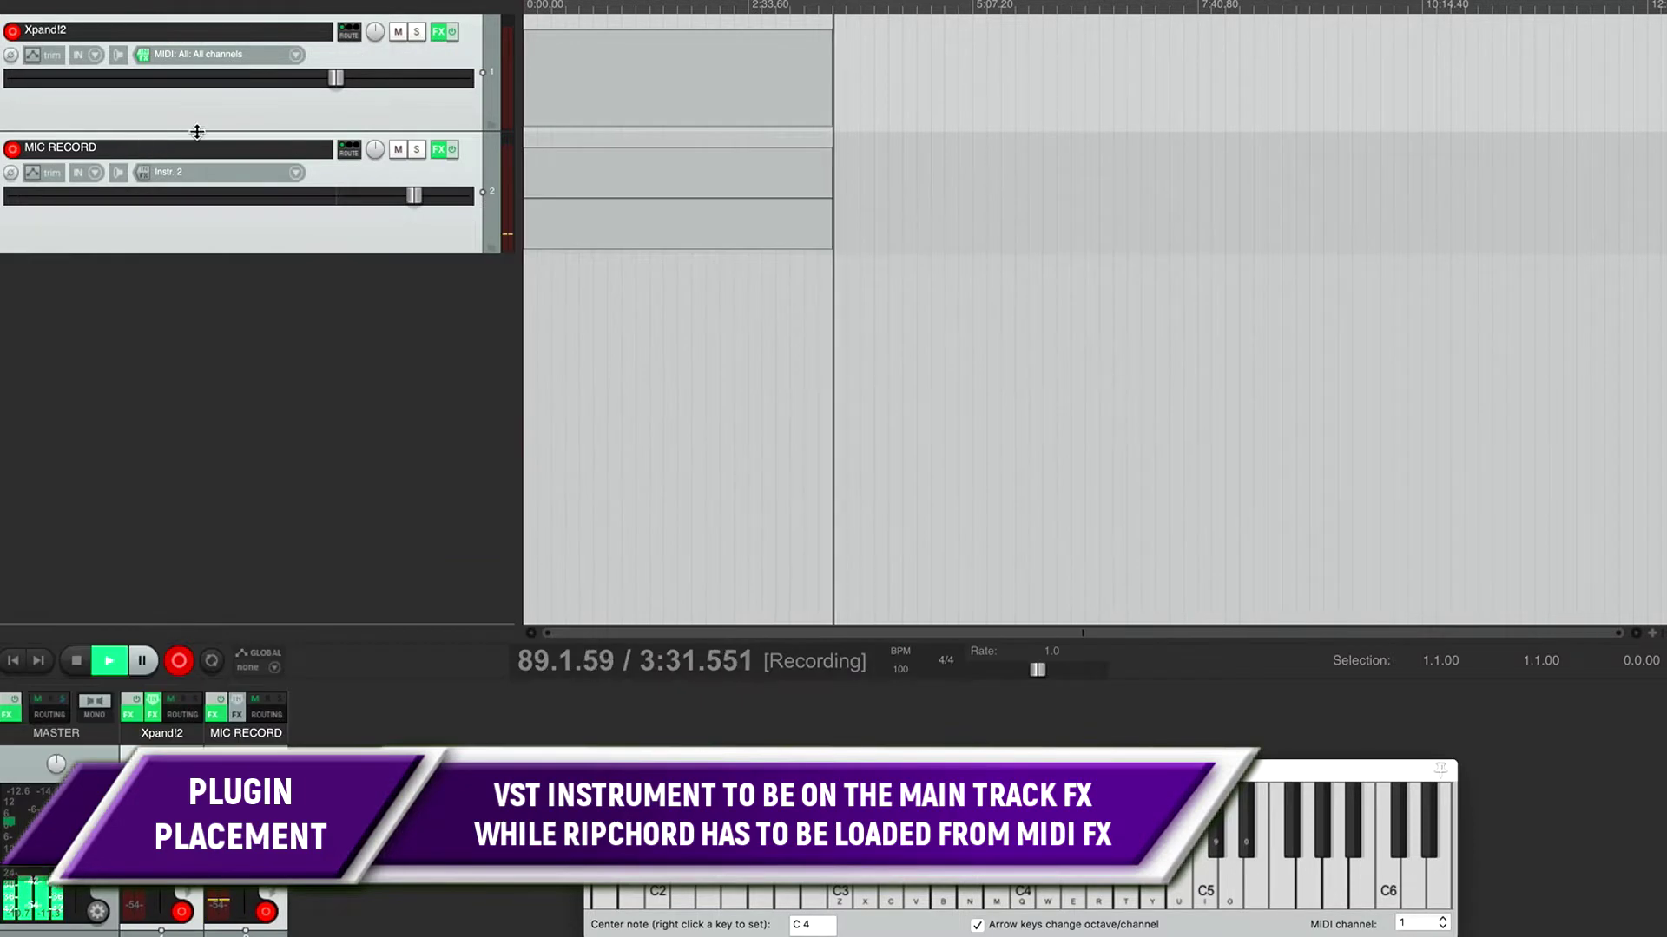
click(78, 54)
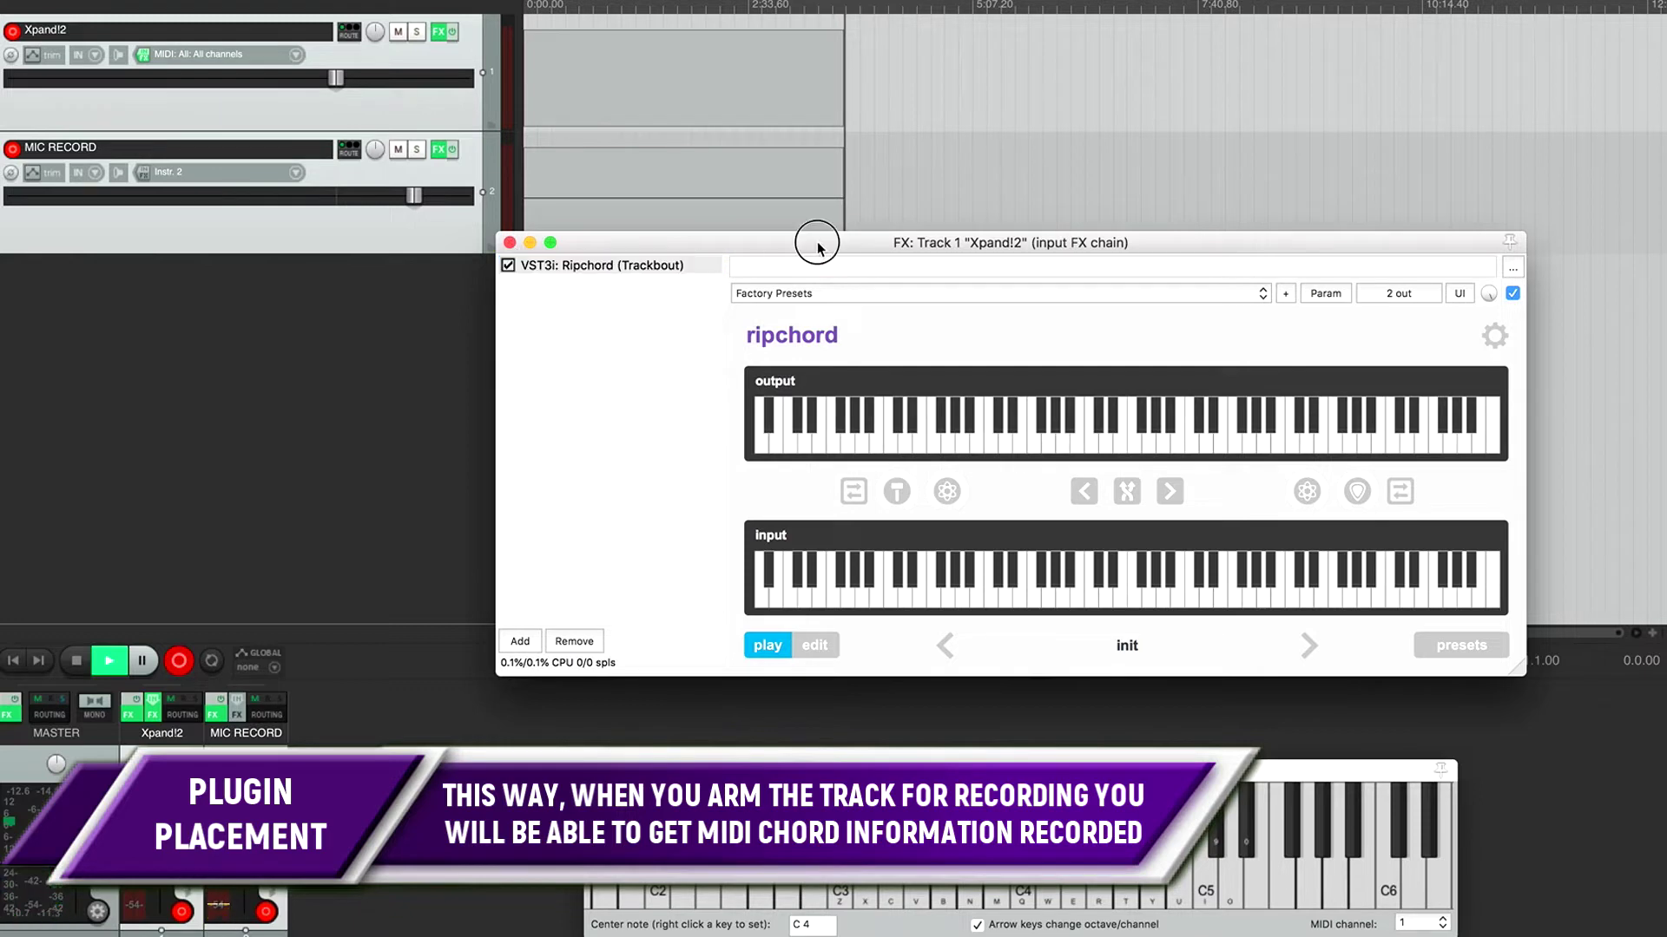
drag(799, 238, 795, 224)
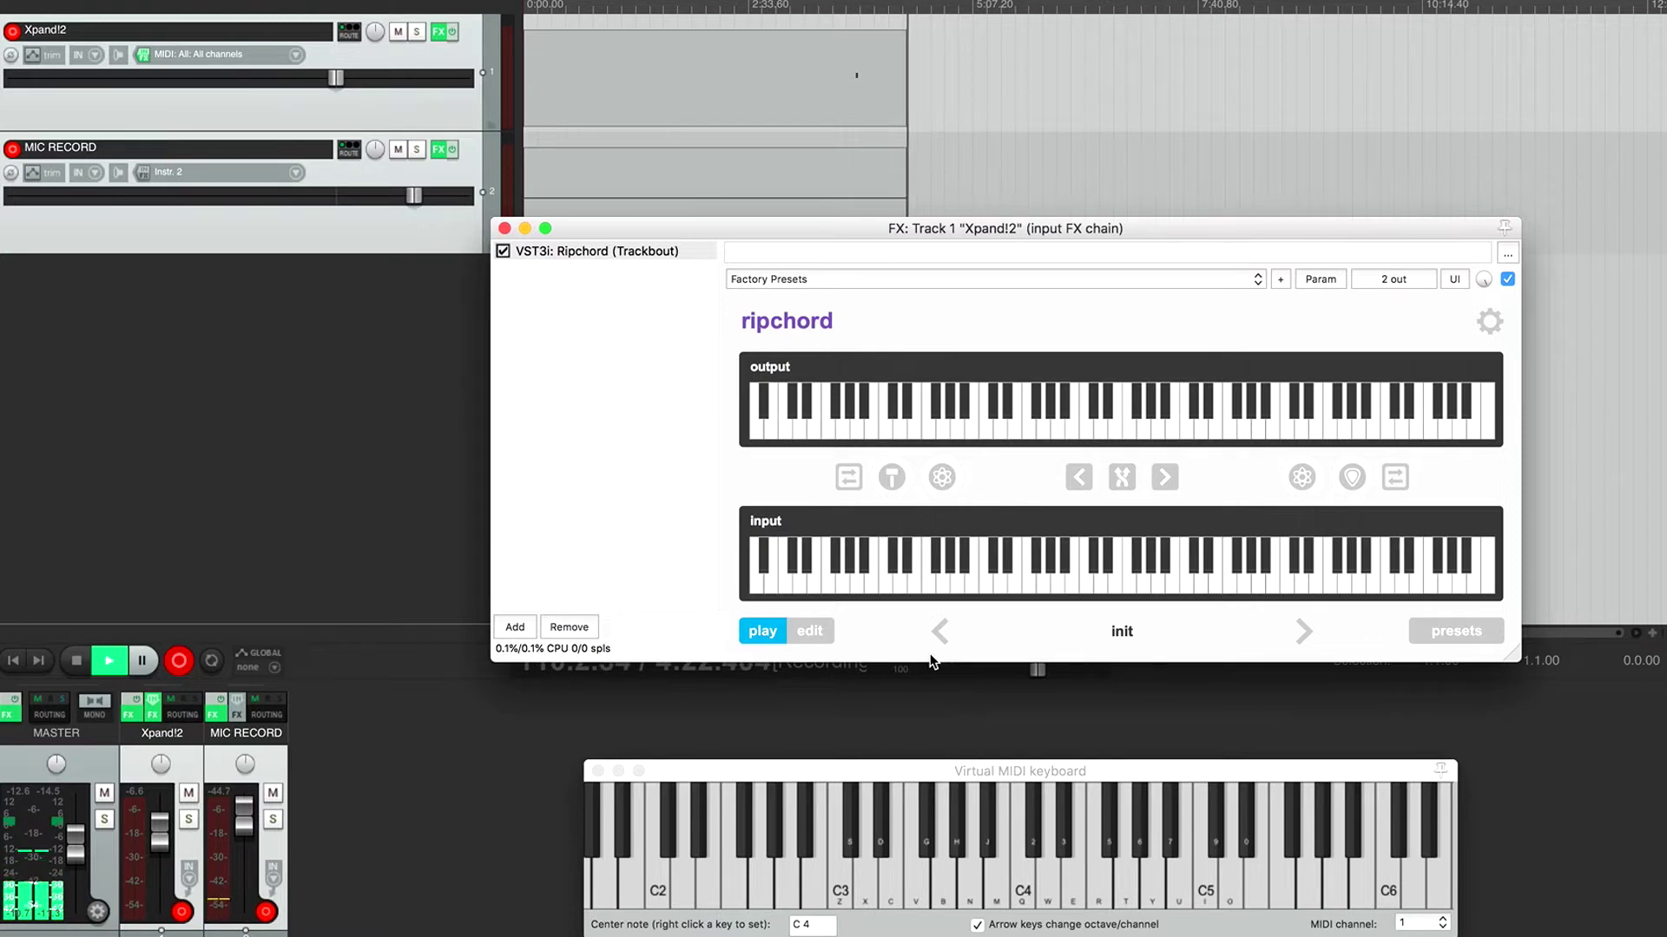
Switch Ripchord to edit mode and map input key C4 to an output chord of D#4, A#4 and F5
click(825, 633)
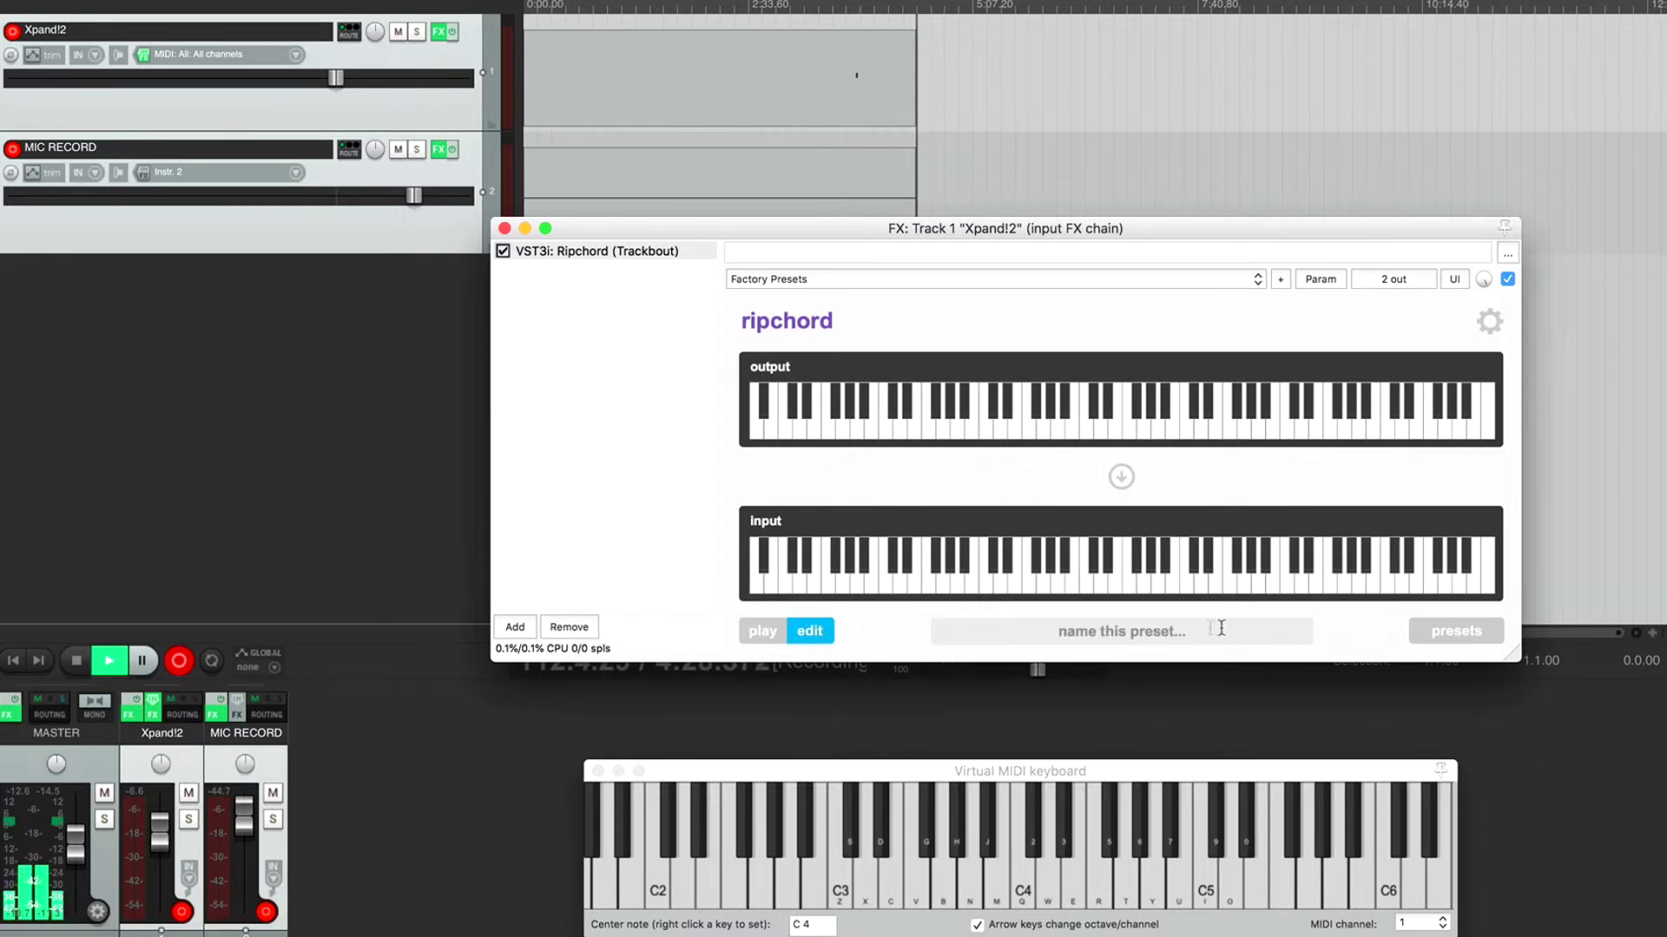
click(1086, 592)
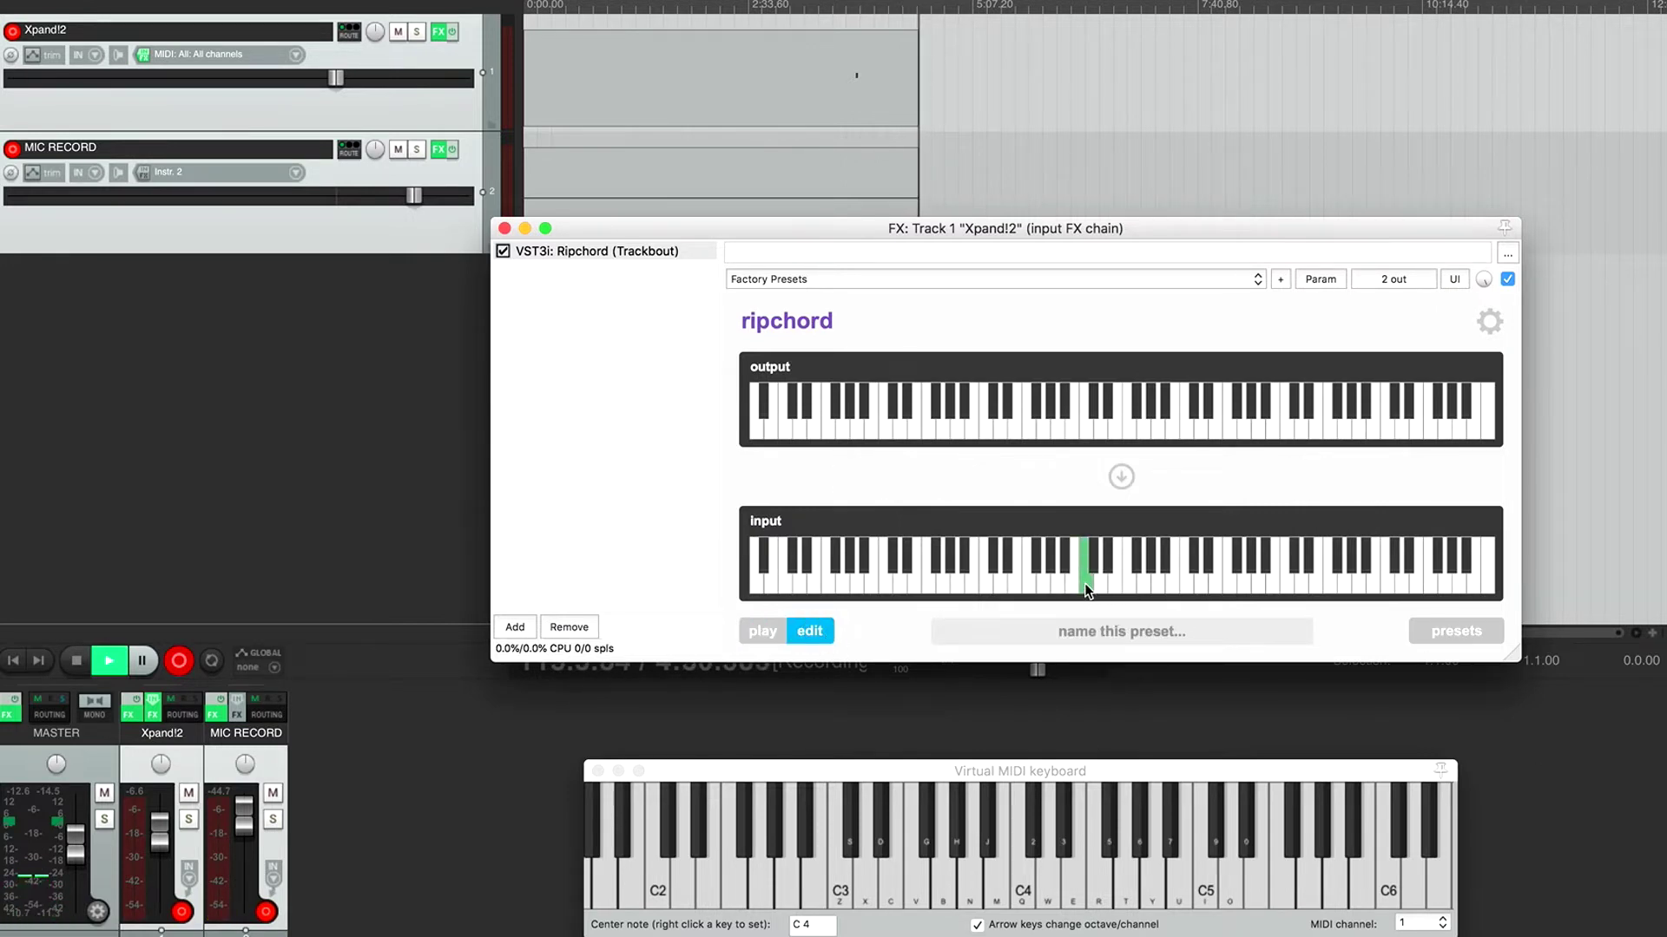
click(1109, 408)
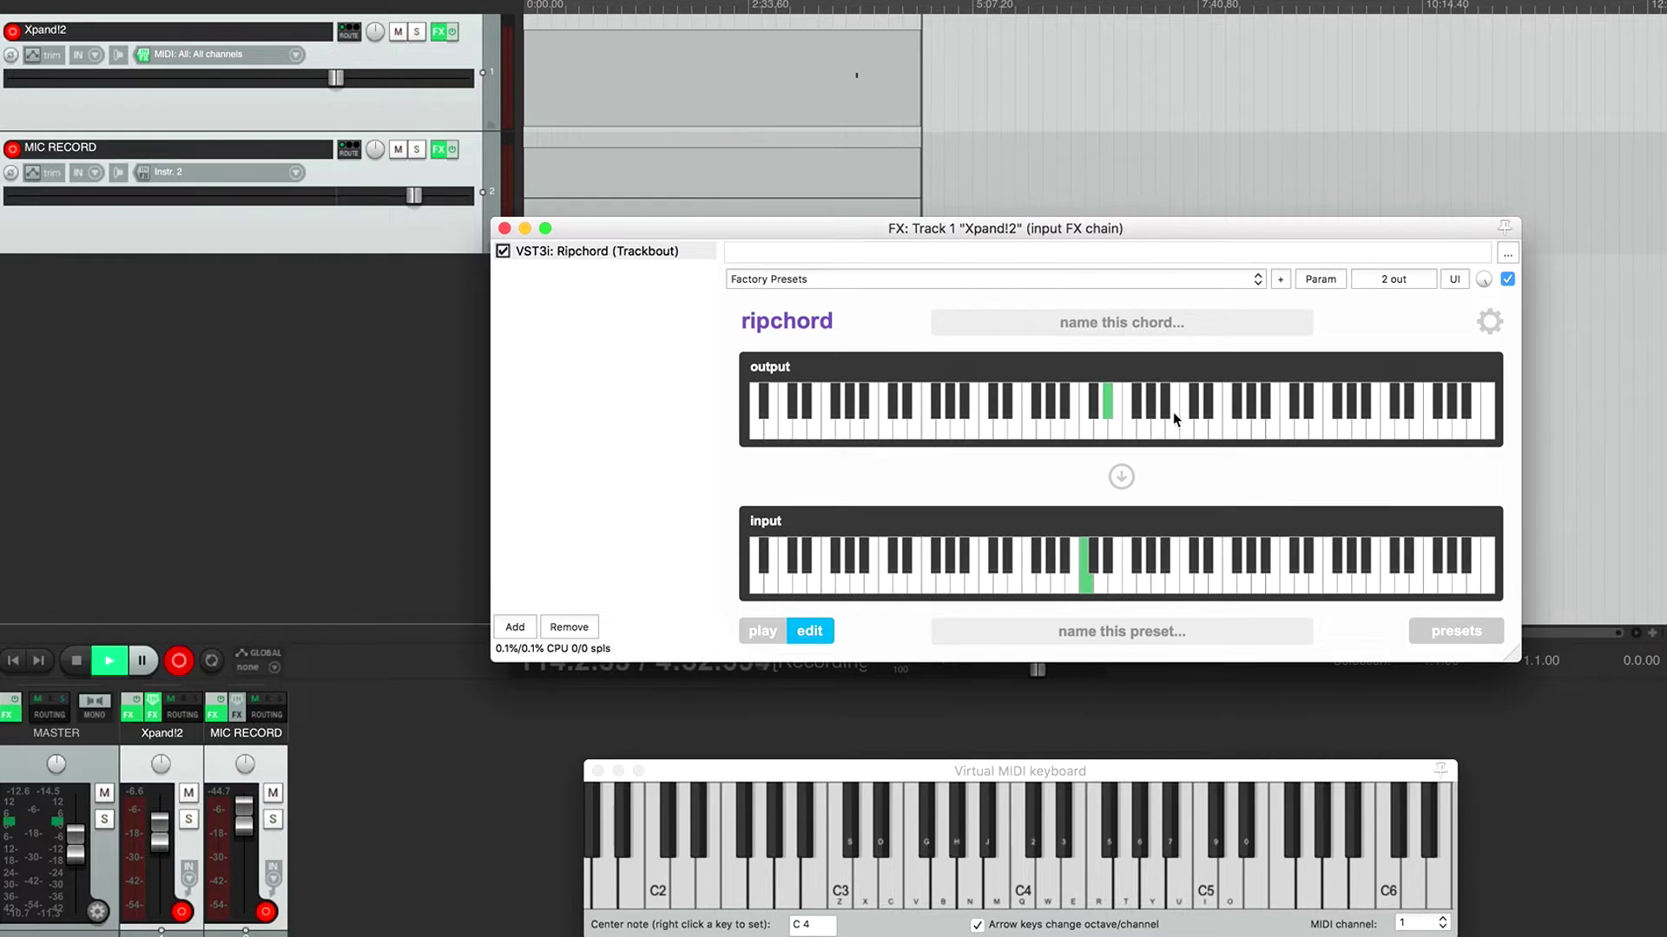
click(1165, 403)
click(1227, 427)
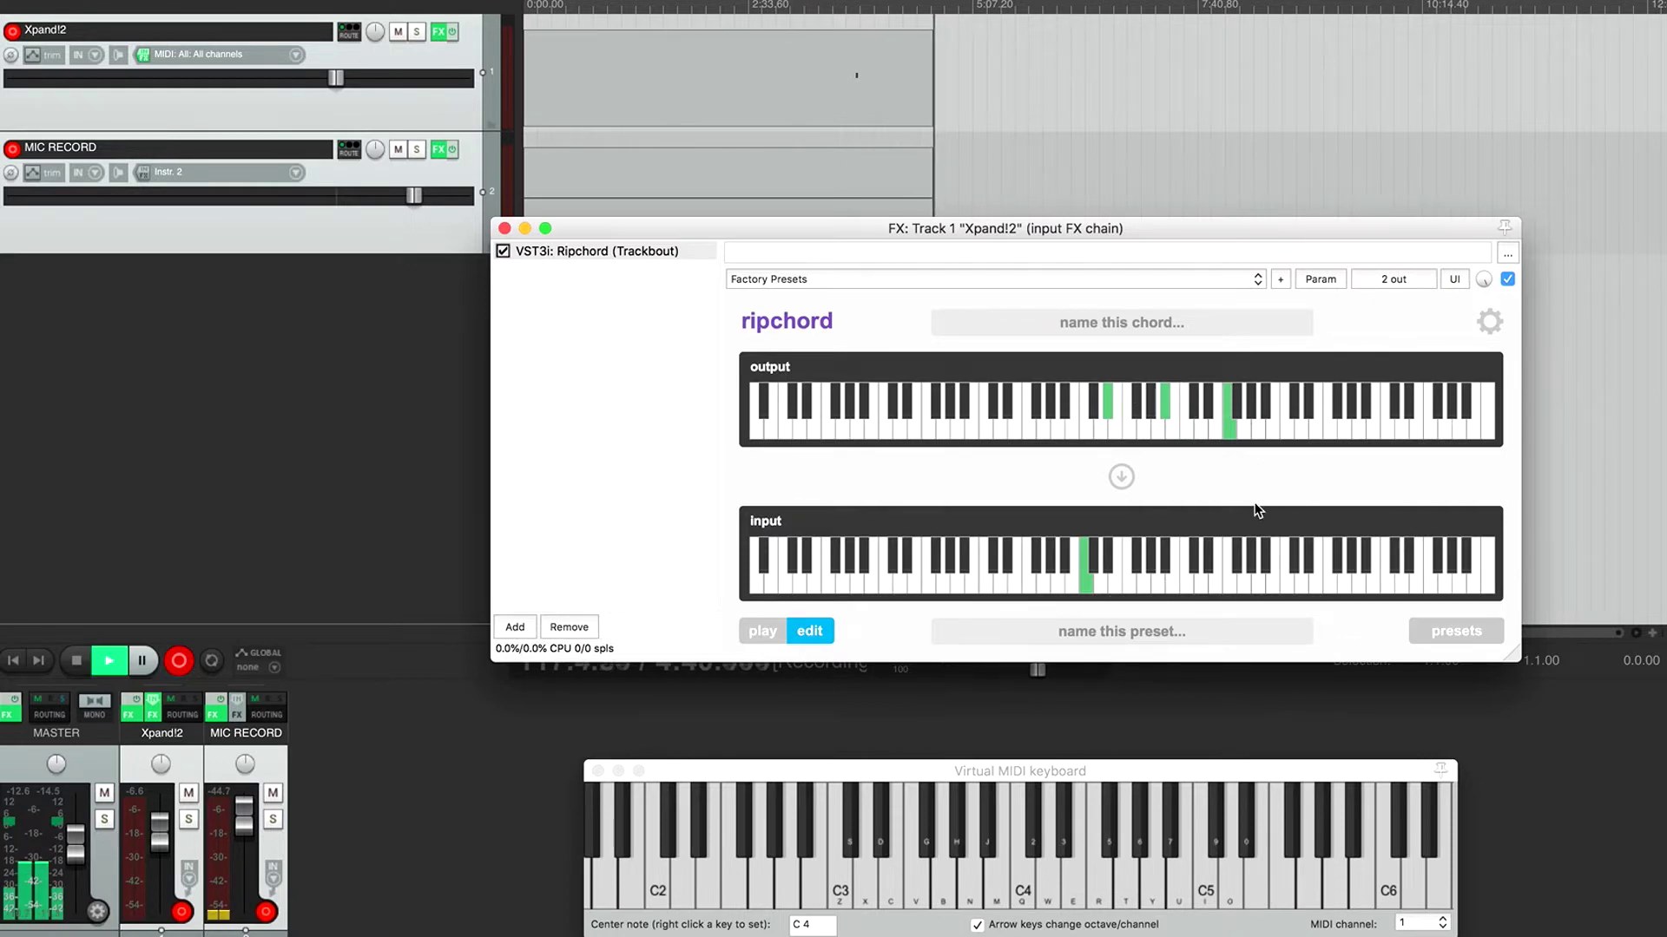
Name the Ripchord preset "demo" and save it
click(1126, 637)
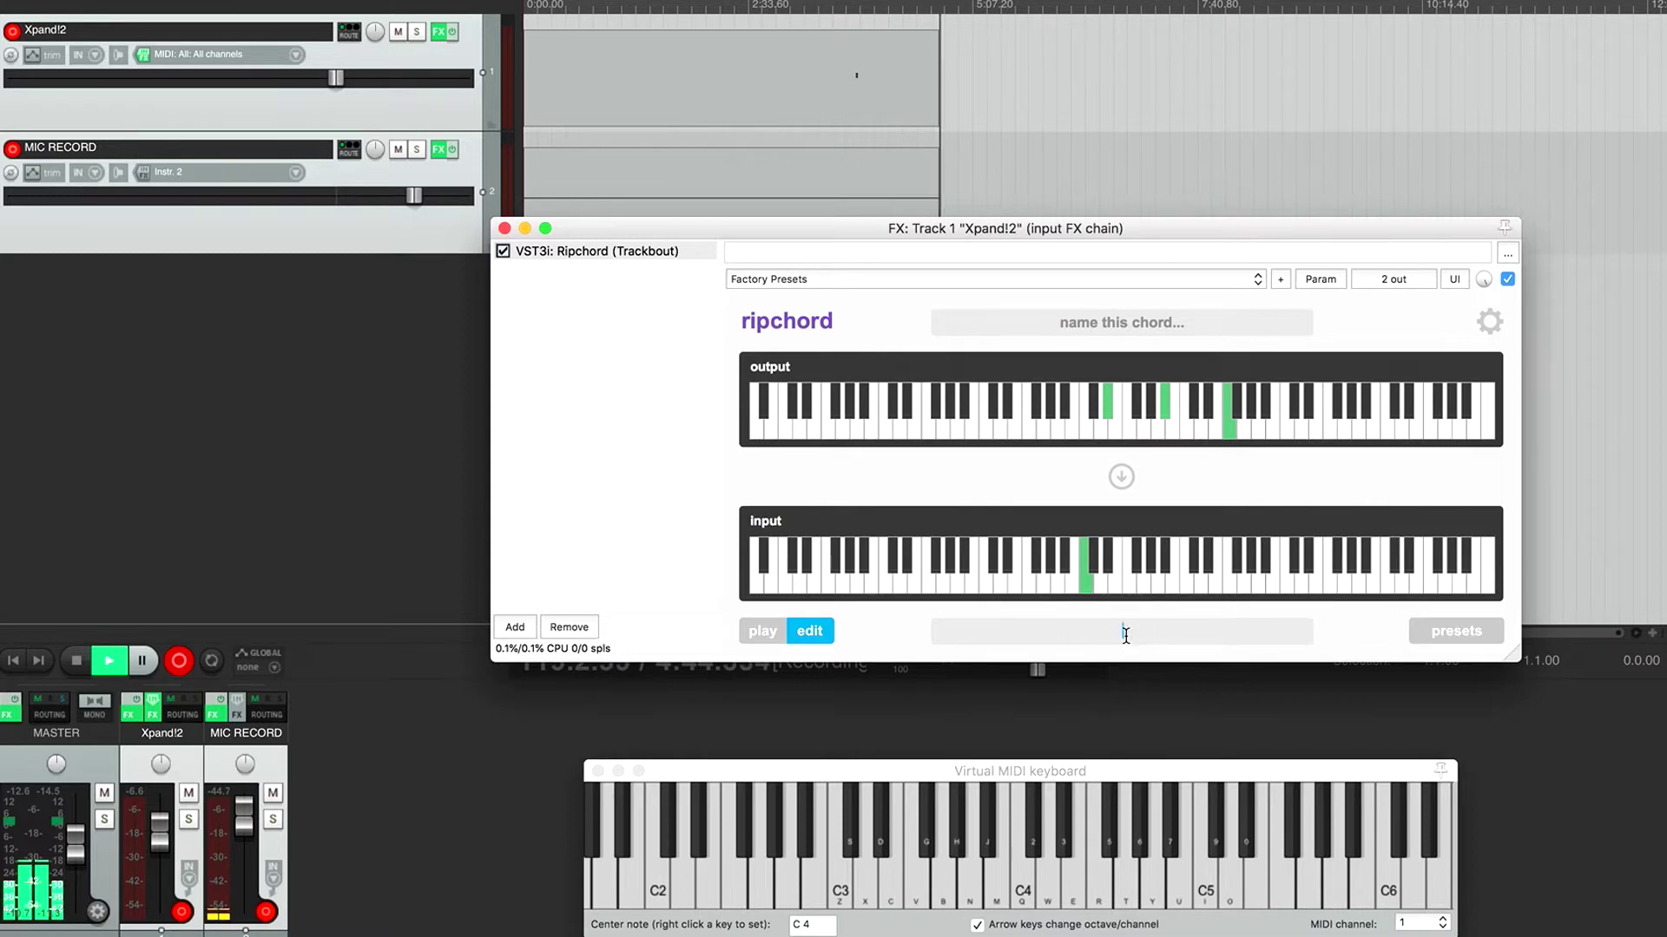
text(demo)
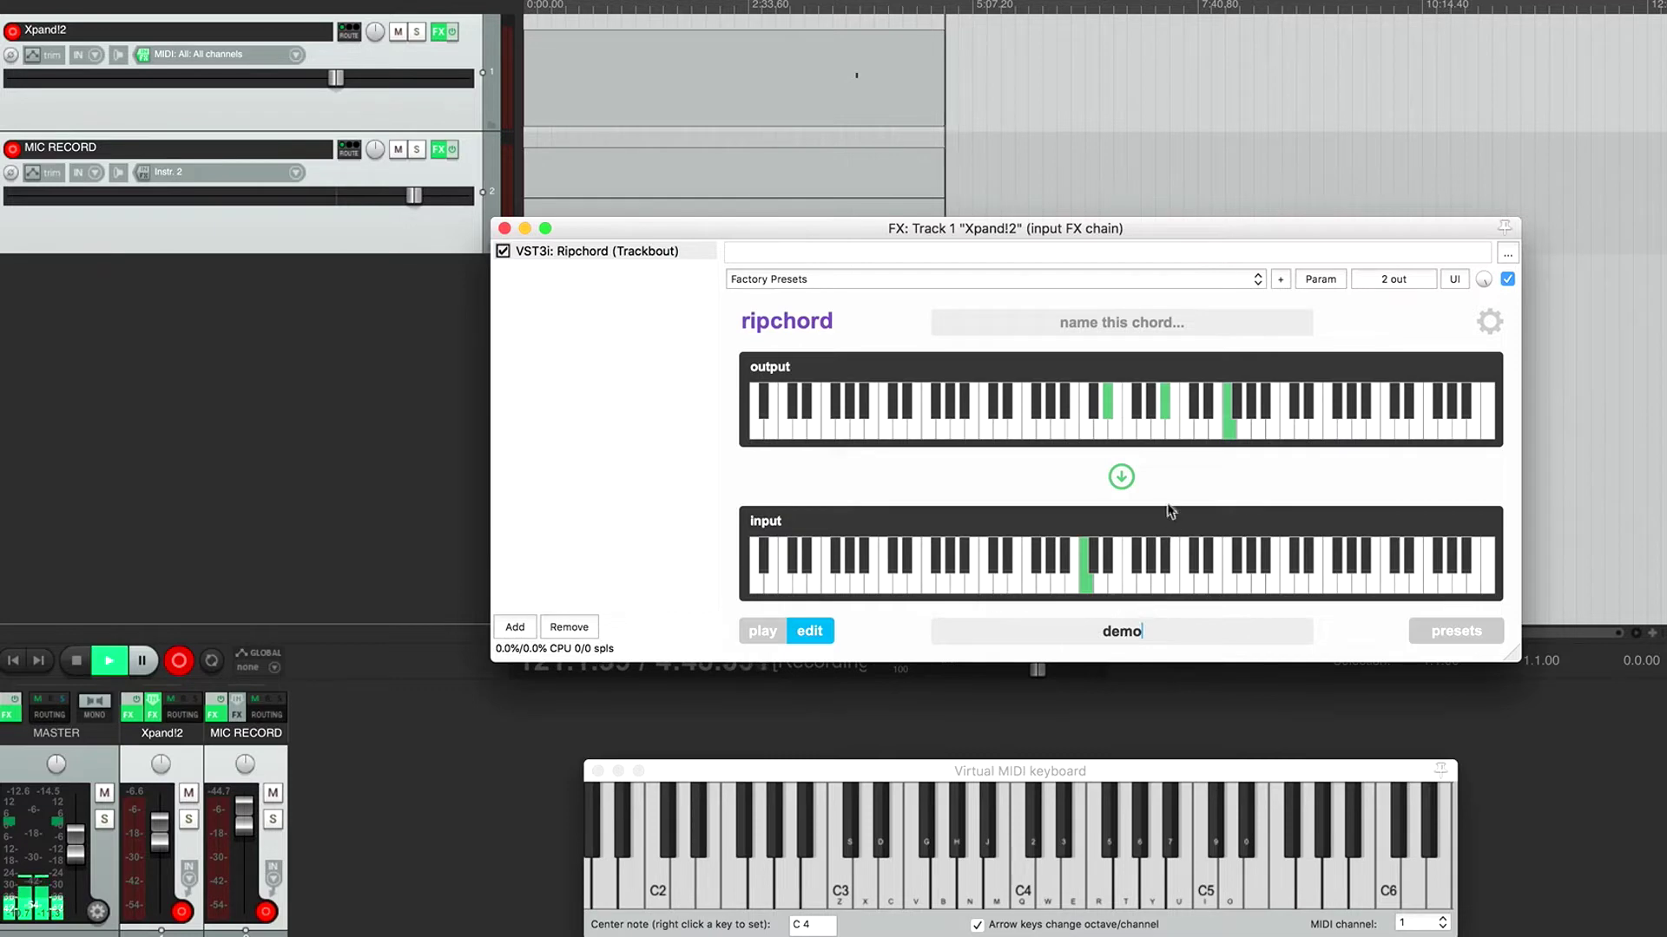
click(1123, 476)
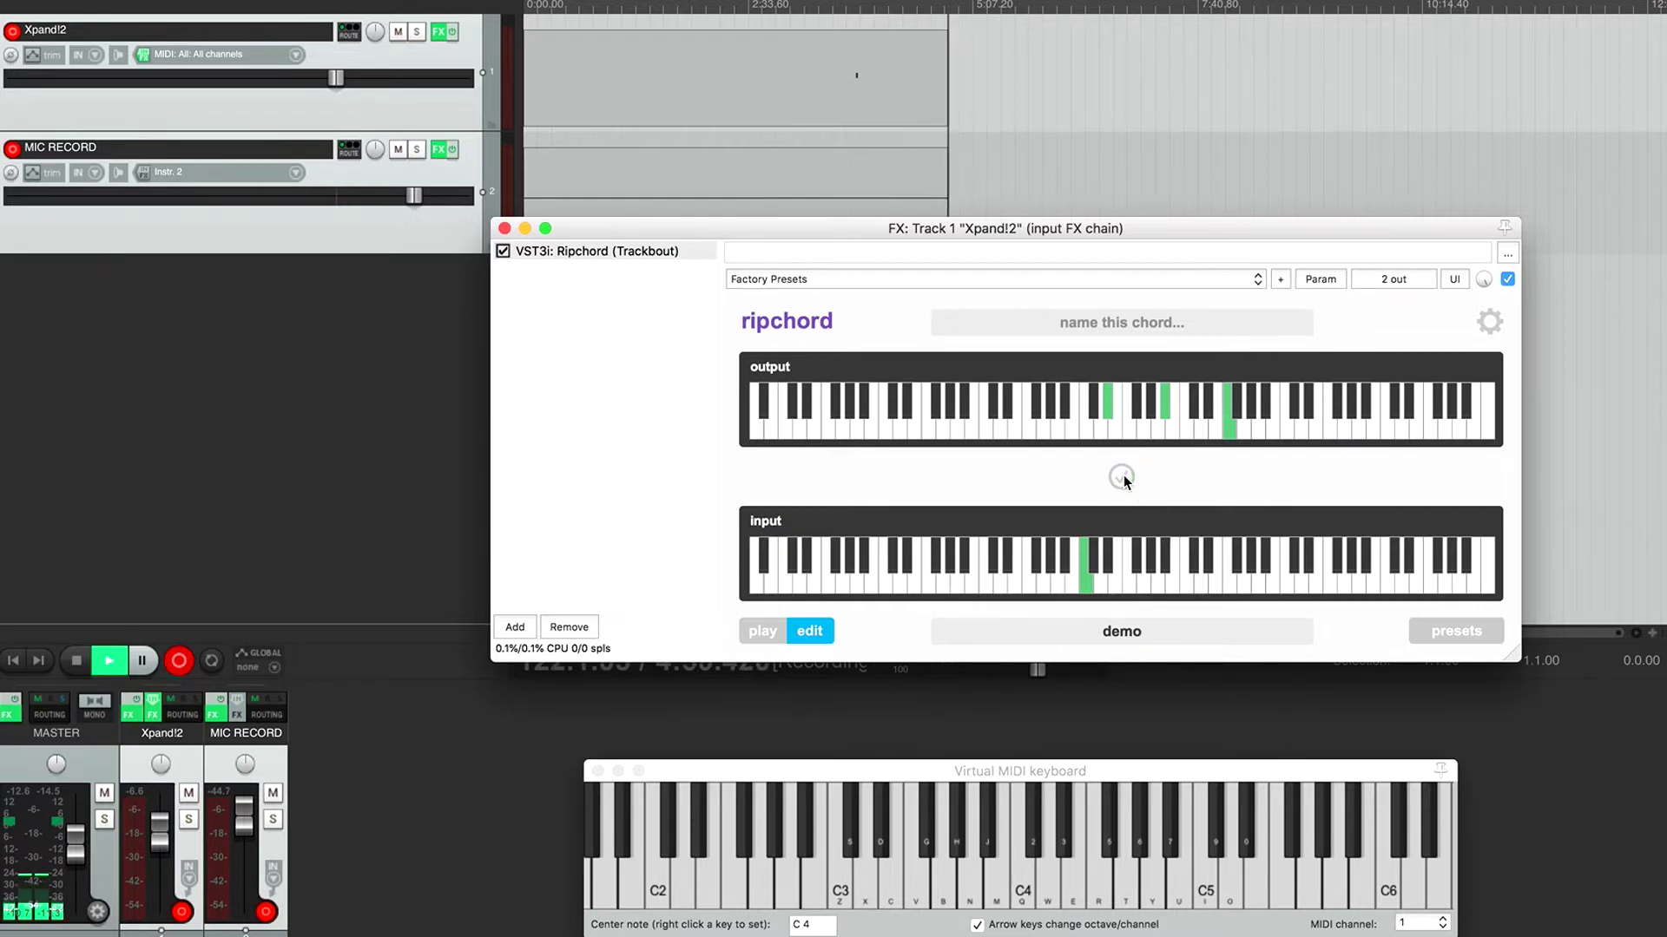
Test the mapped chord by playing C4 repeatedly on the virtual MIDI keyboard
click(1070, 773)
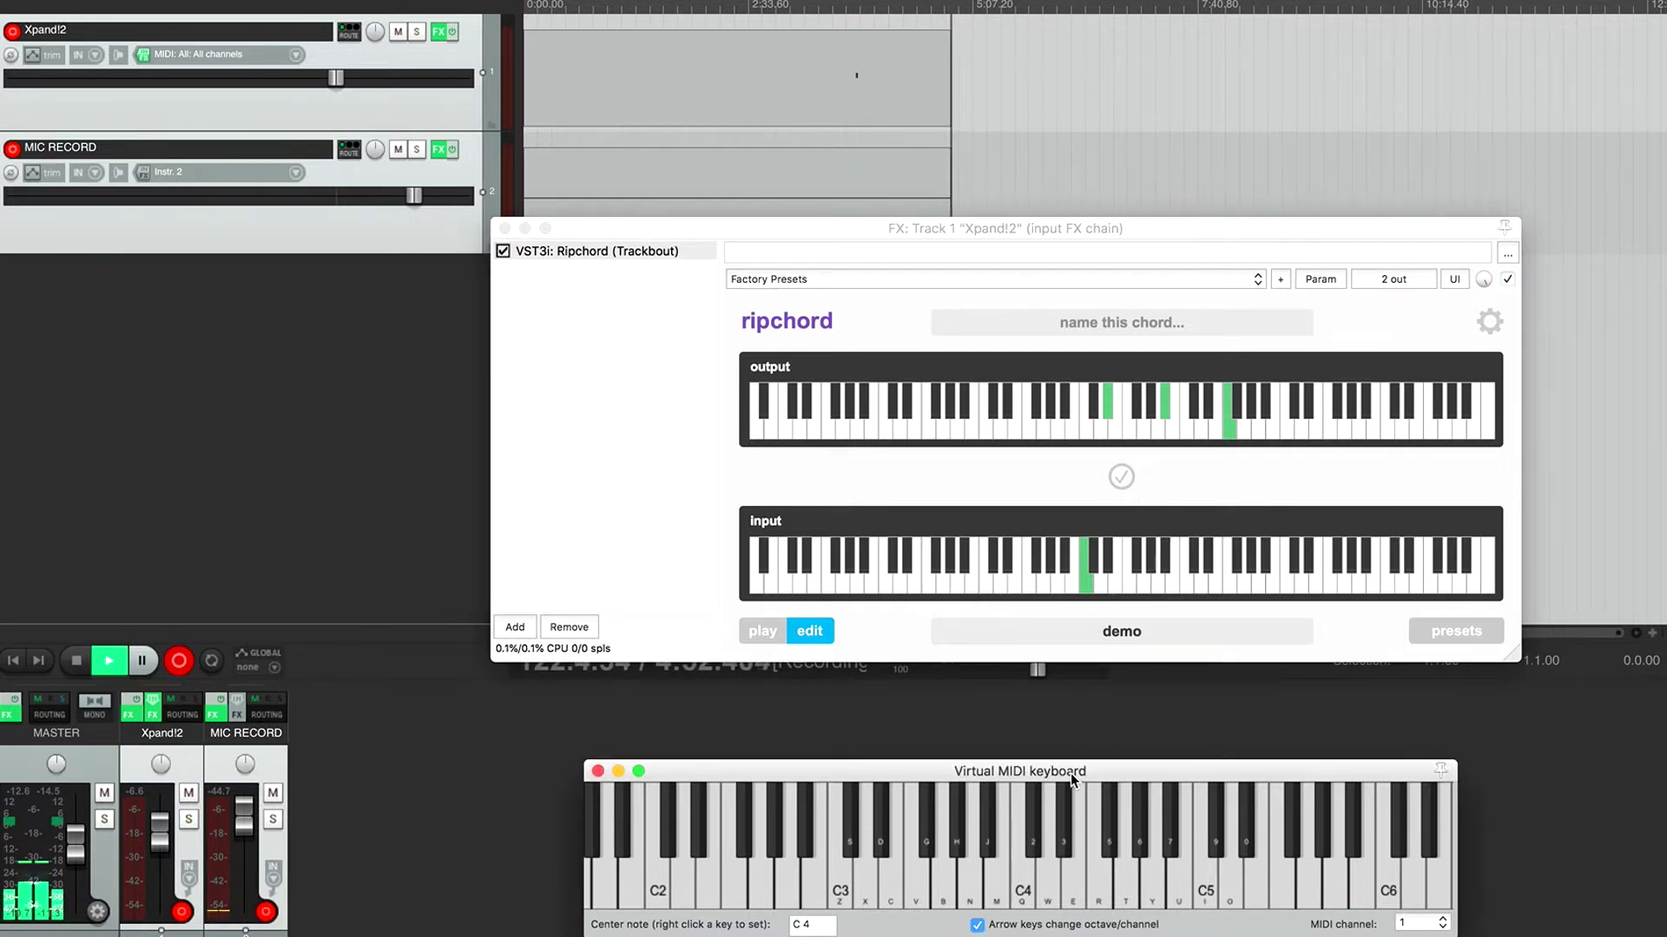
key(q)
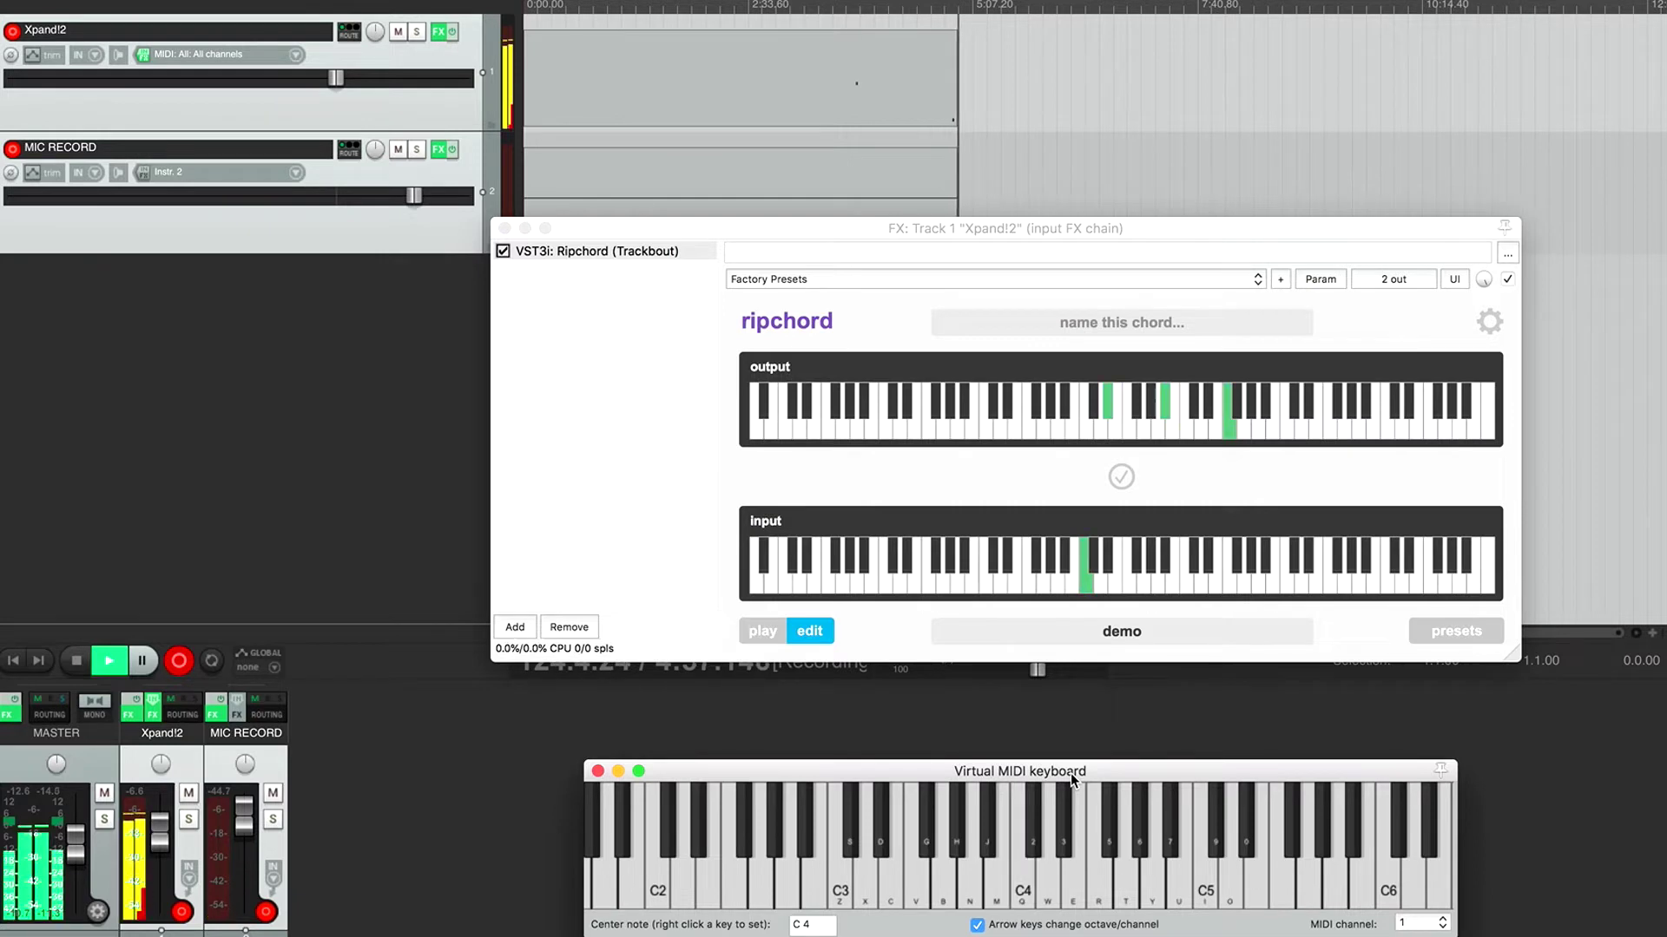
key(q)
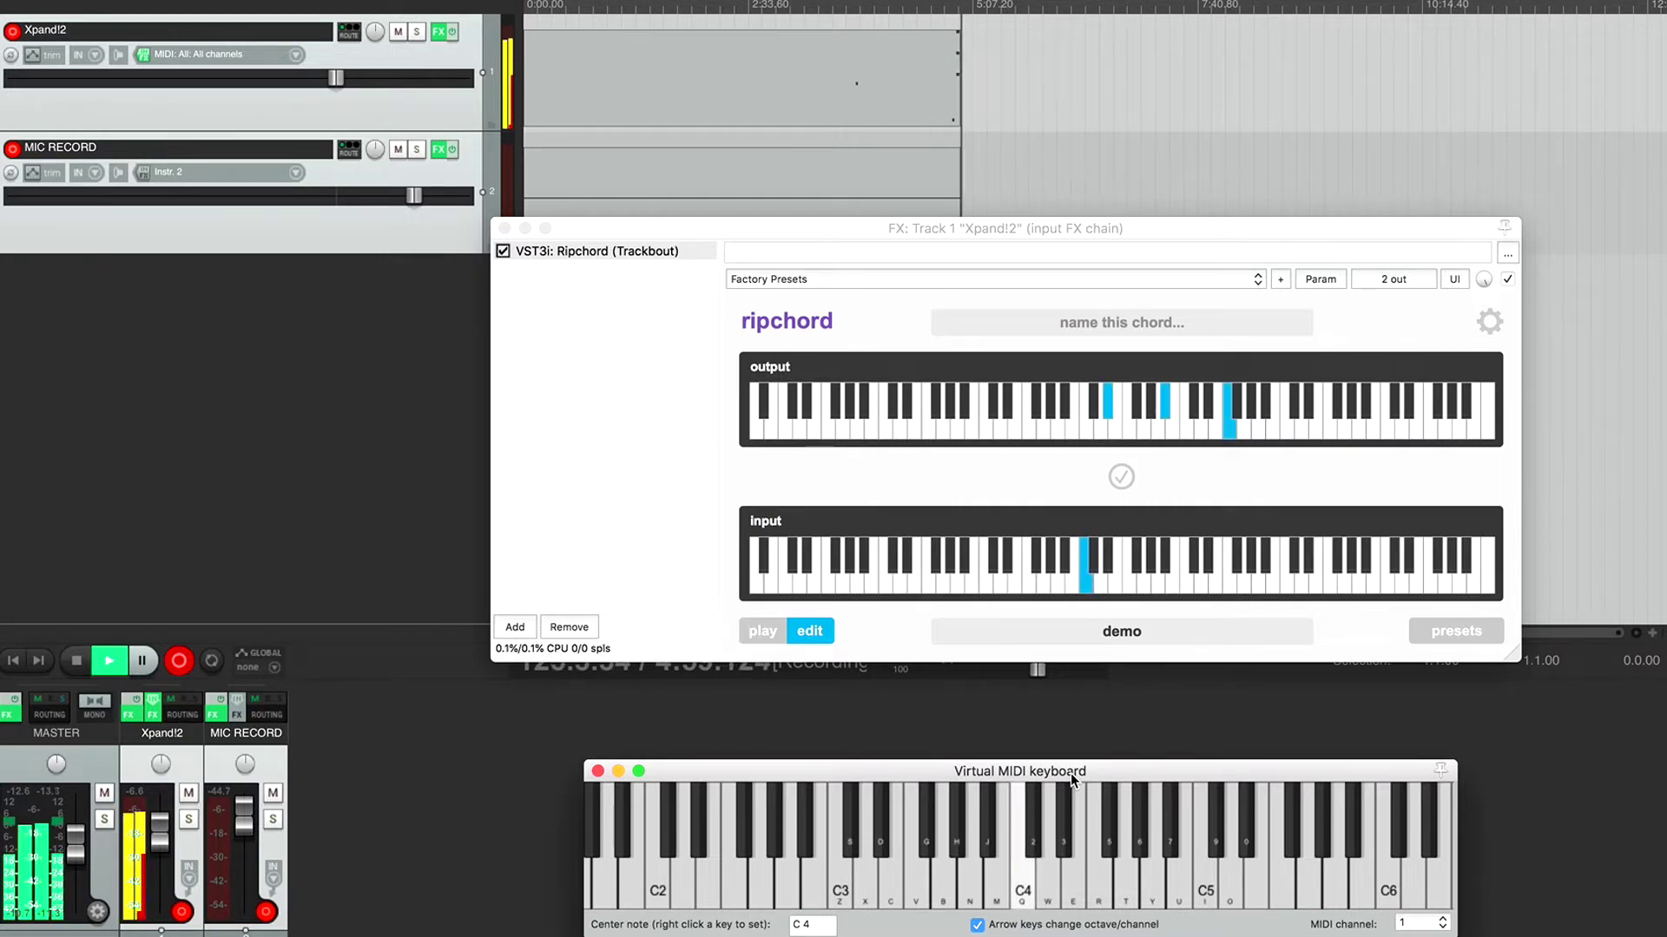
key(q)
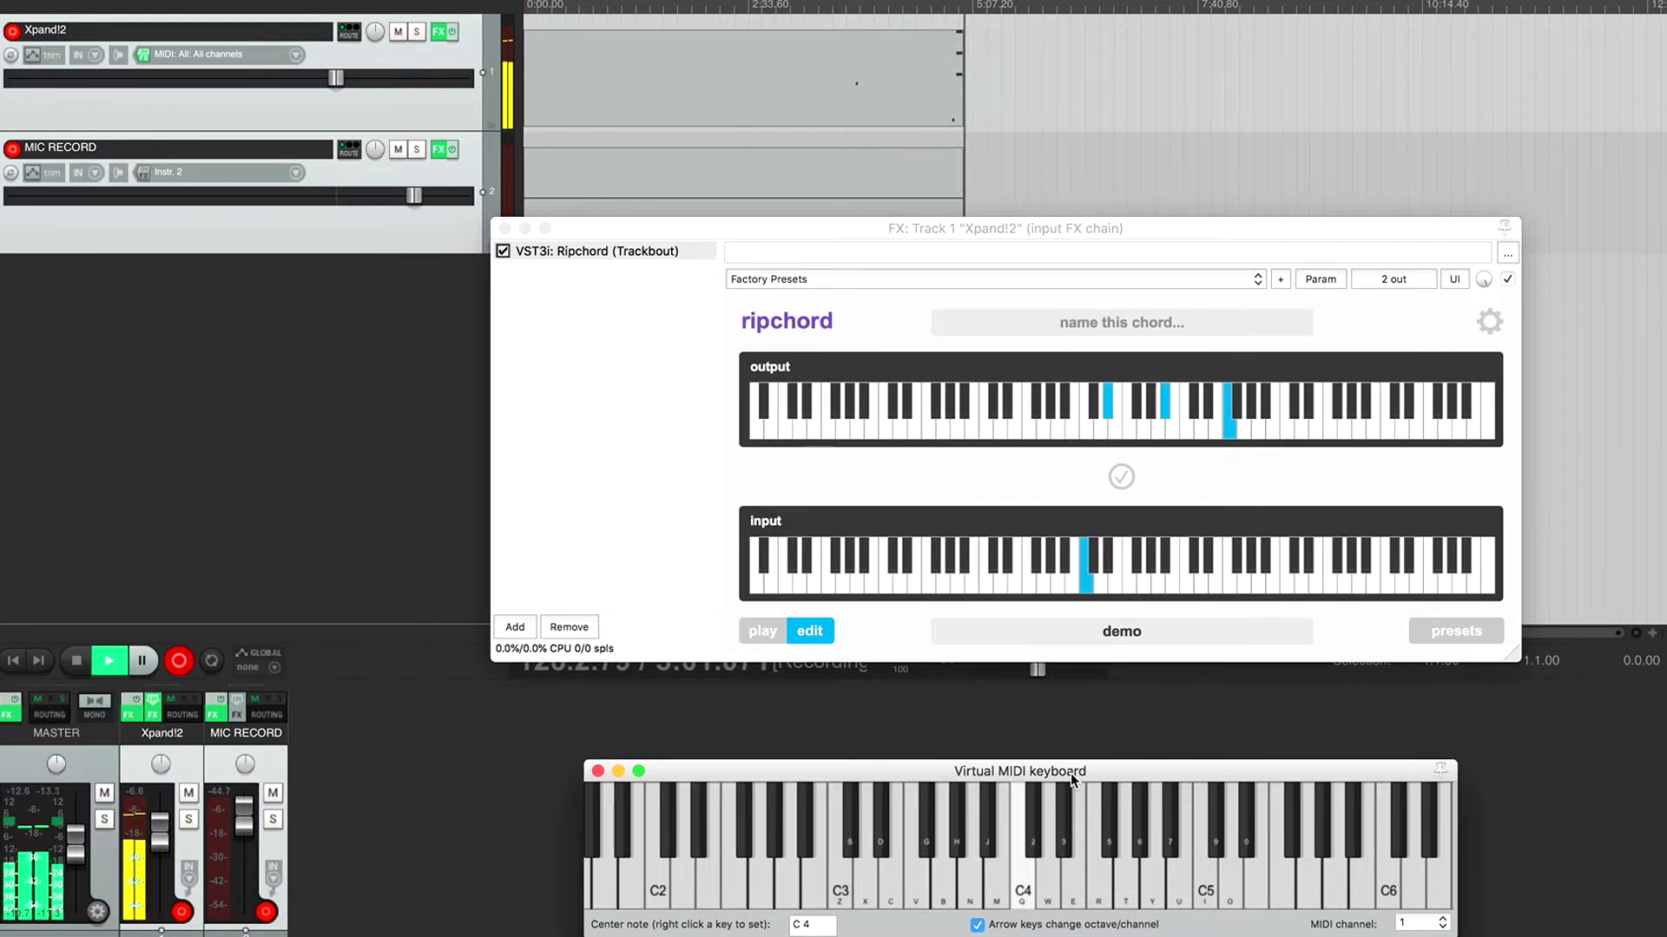
key(q)
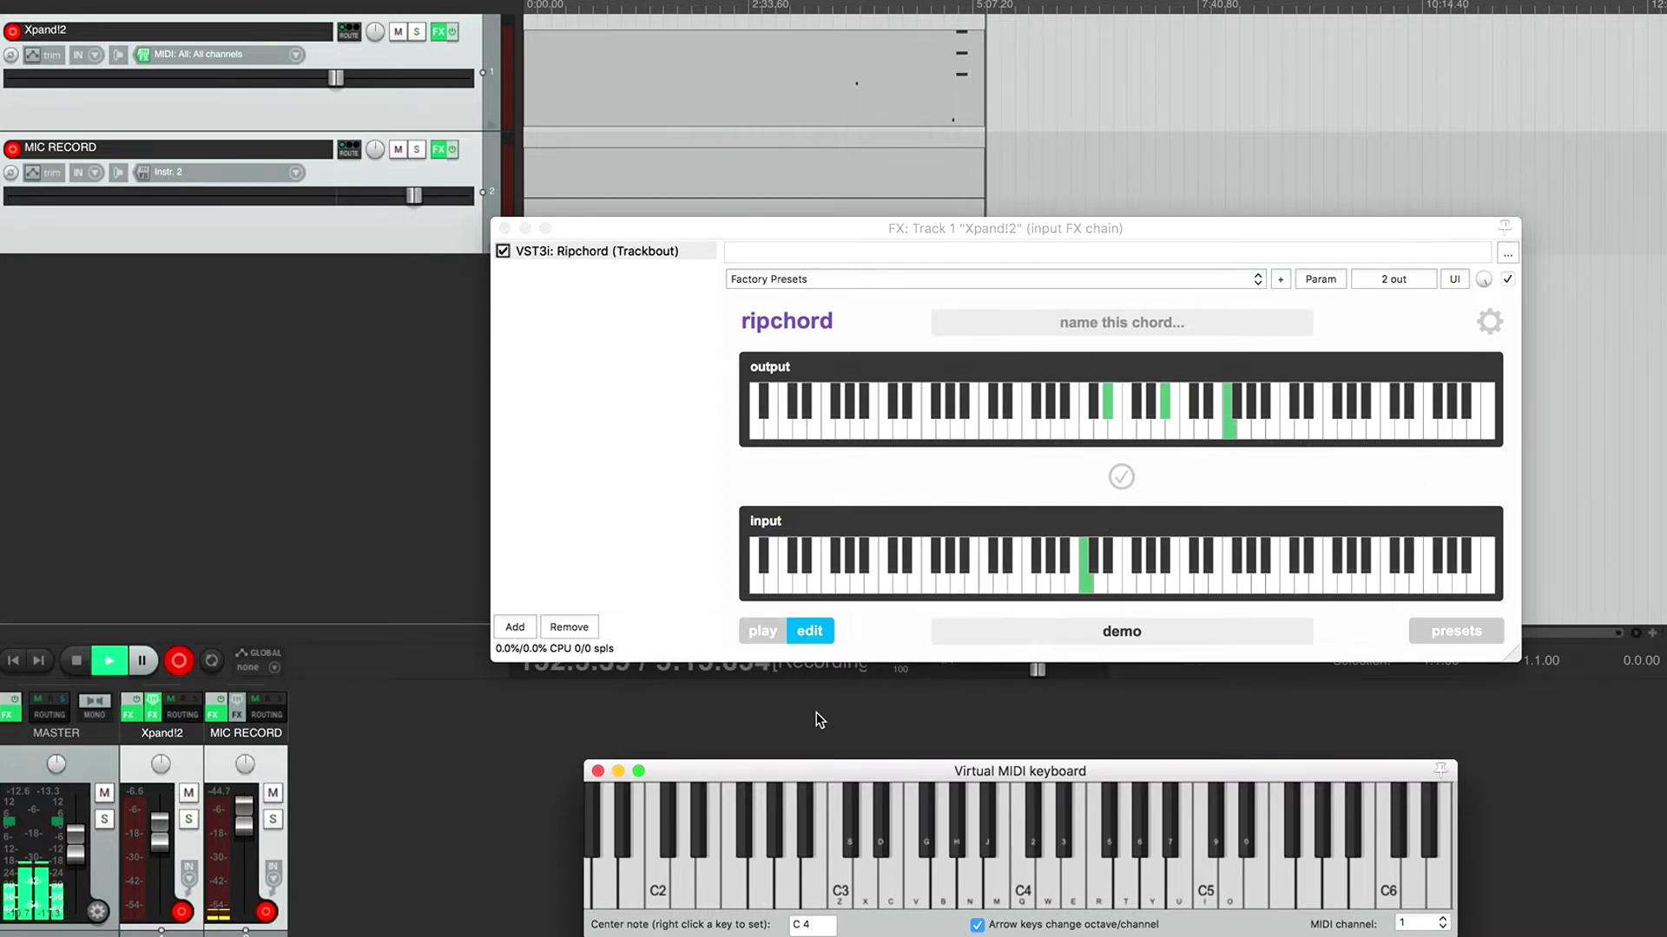
Switch Ripchord to play mode and try the guitar-pick strum dial, returning it to its neutral position
click(762, 631)
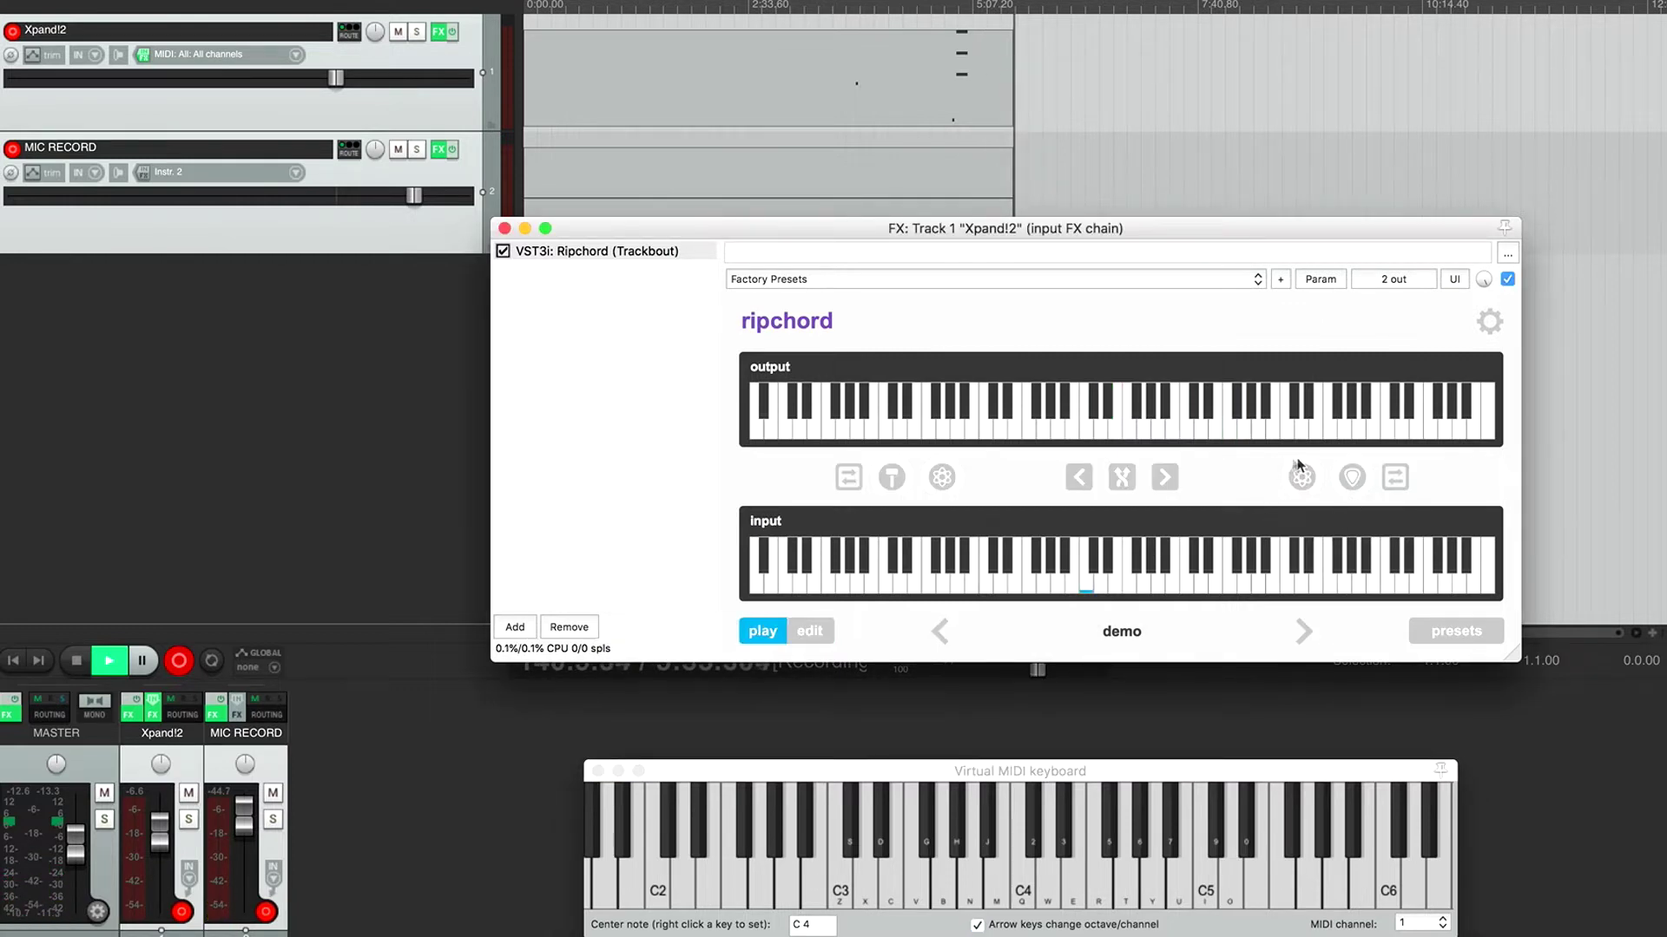
click(1338, 490)
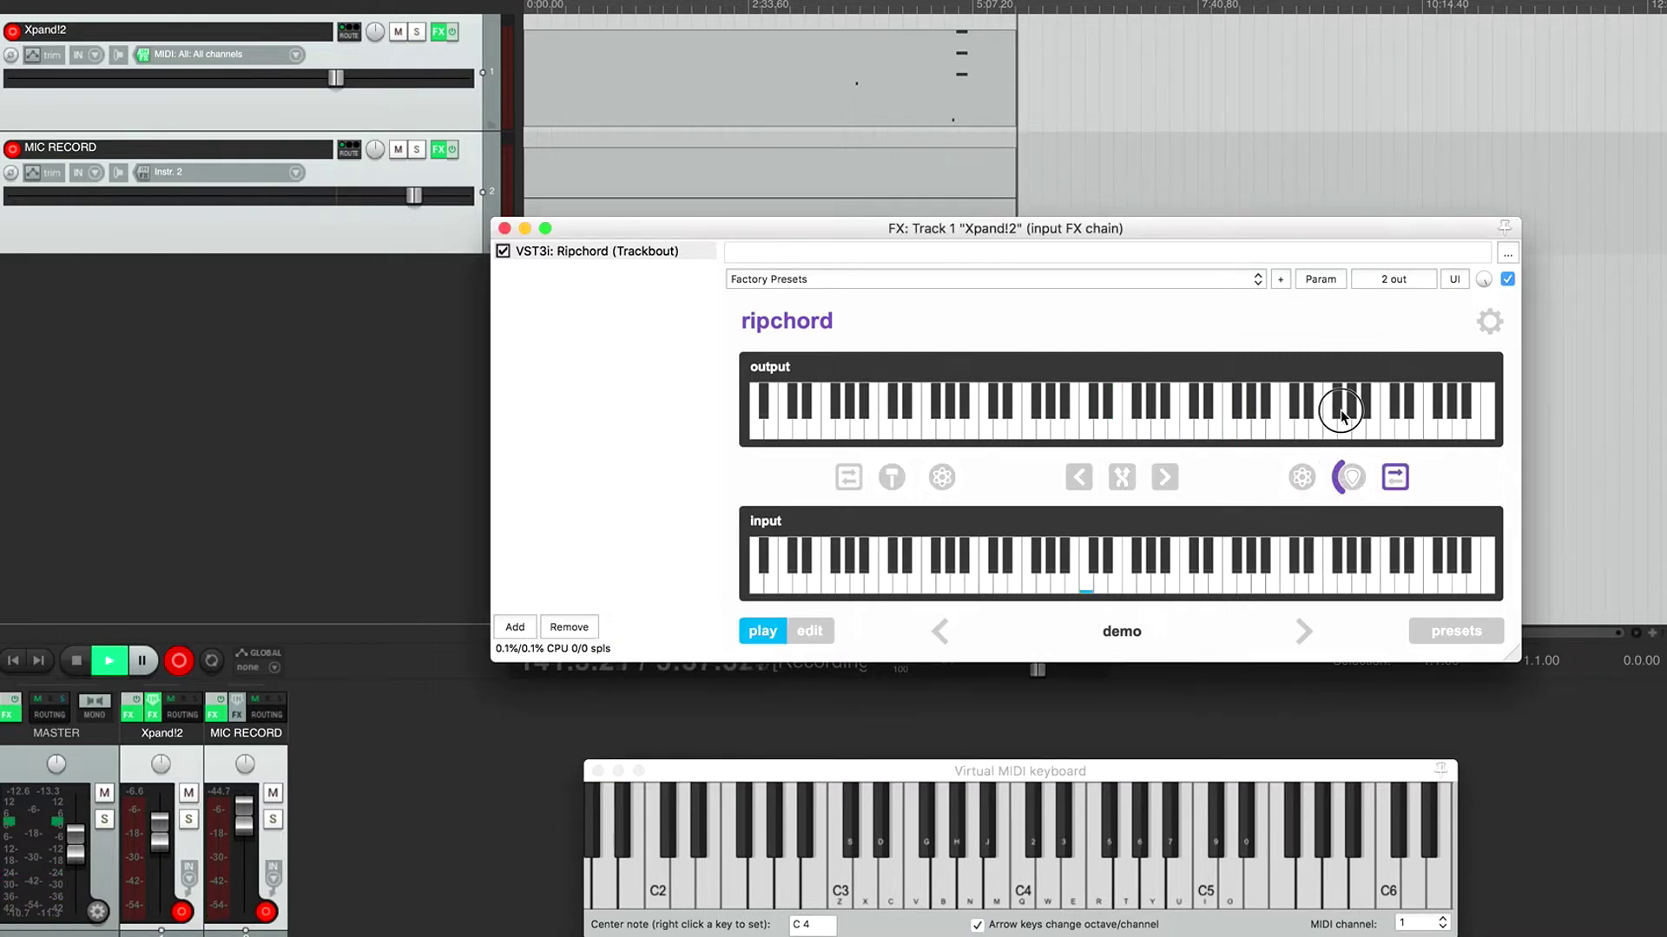
drag(1343, 483, 1360, 529)
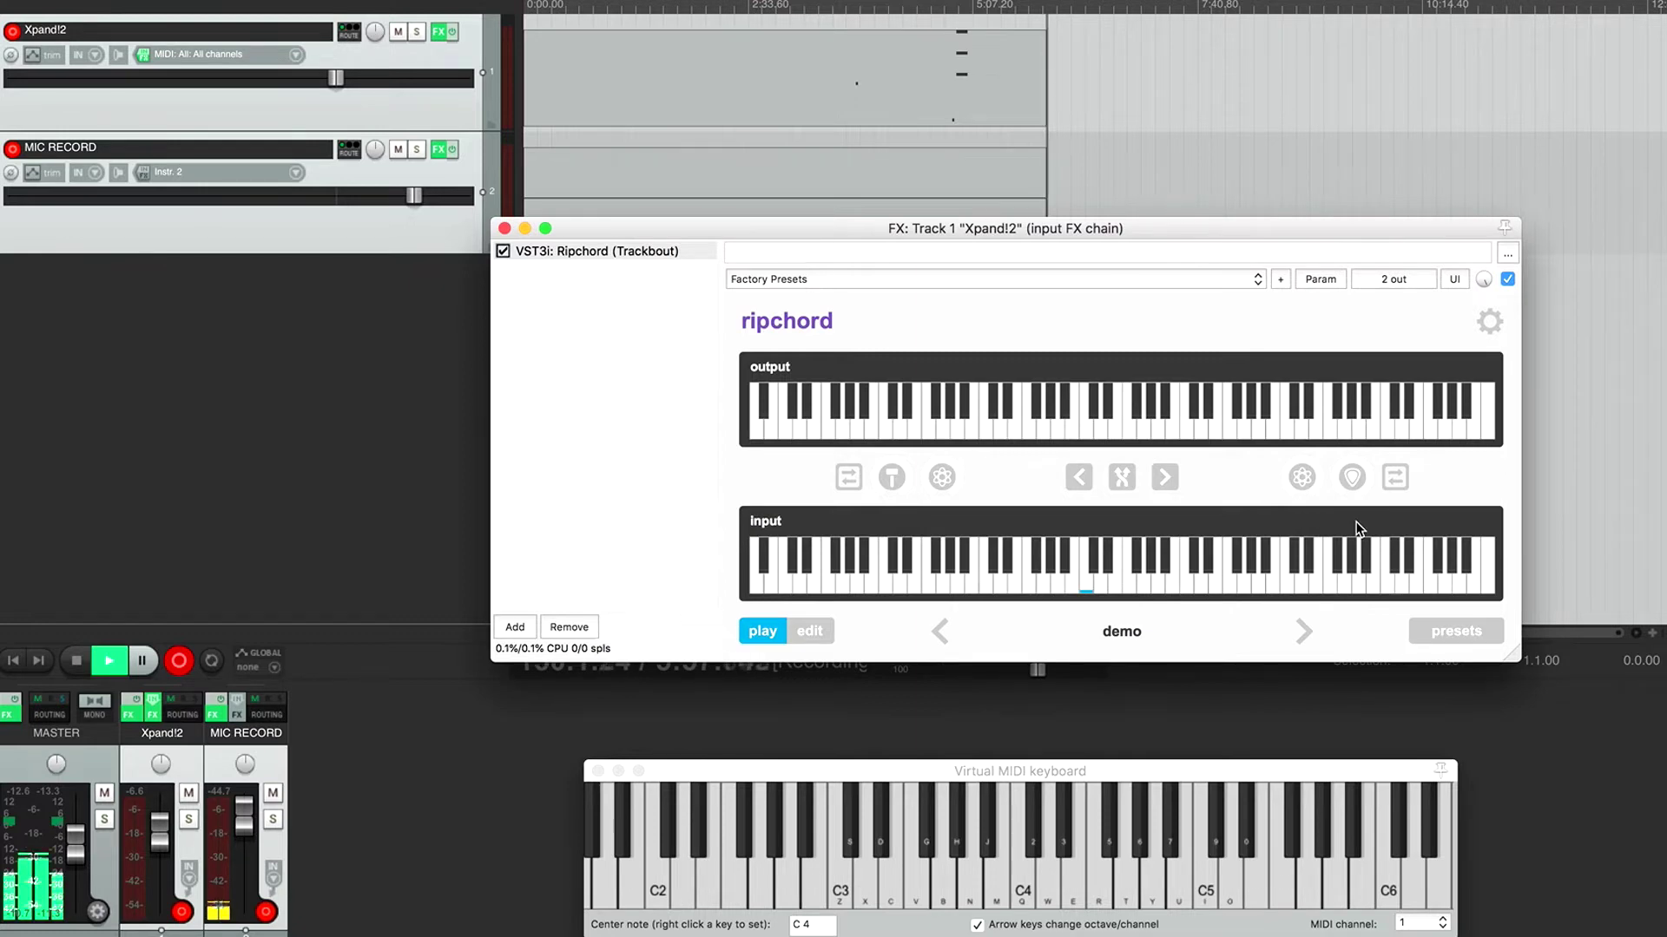
Toggle Ripchord's transpose function and leave it on for the lower range of input keys
click(1127, 483)
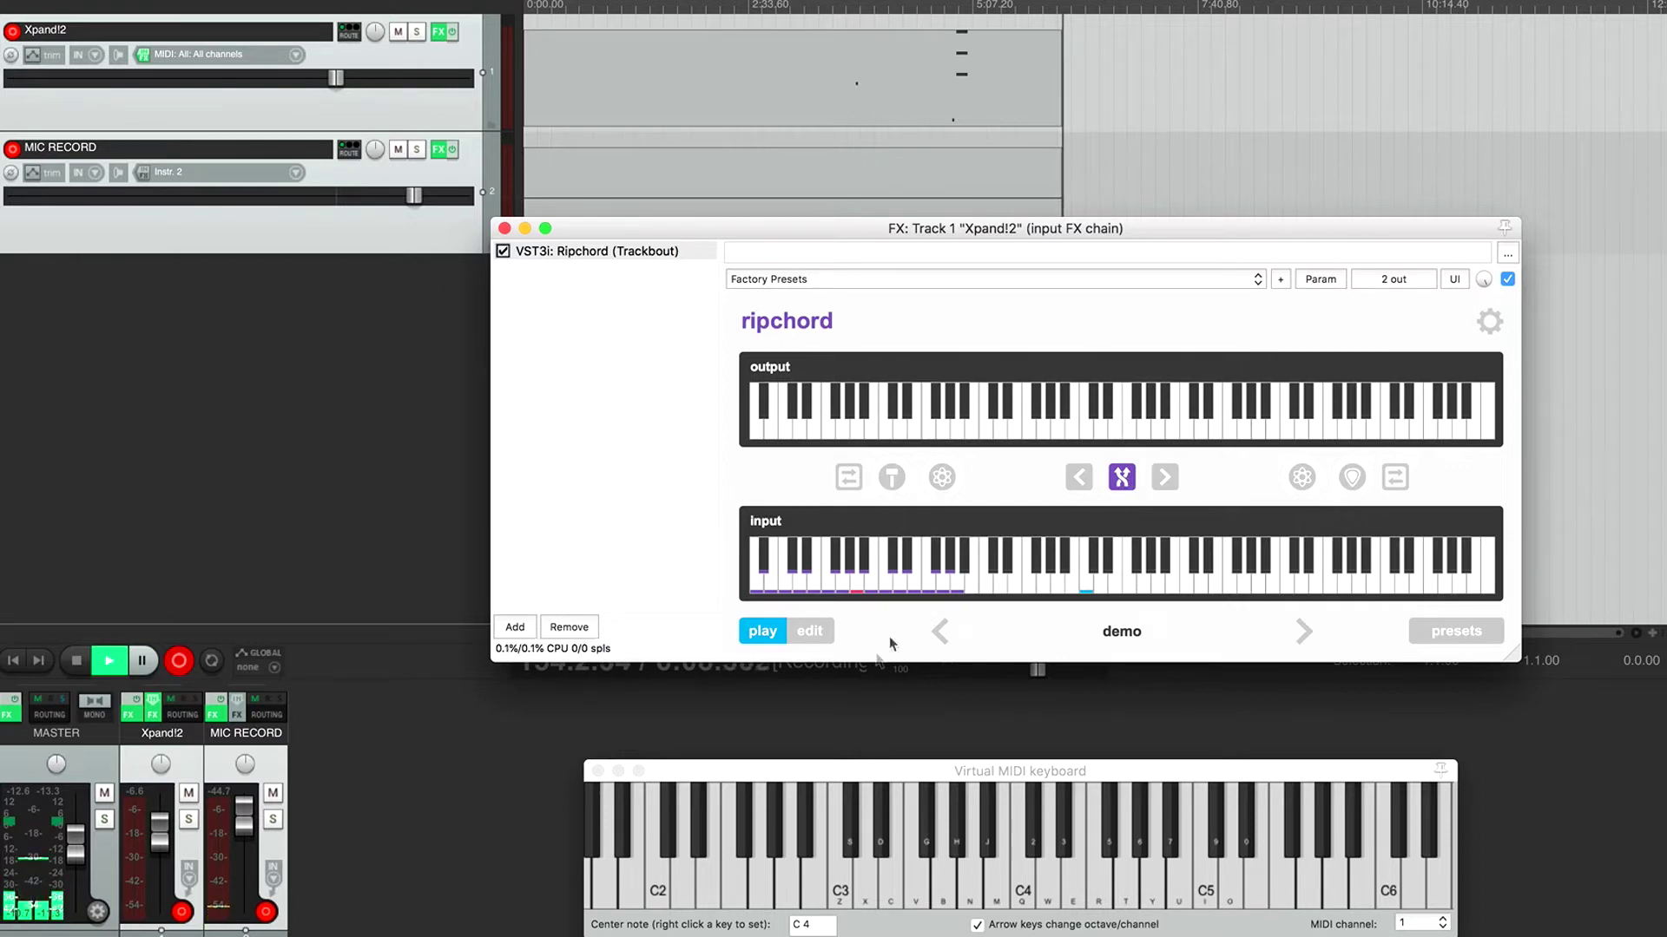
click(1124, 490)
click(1123, 487)
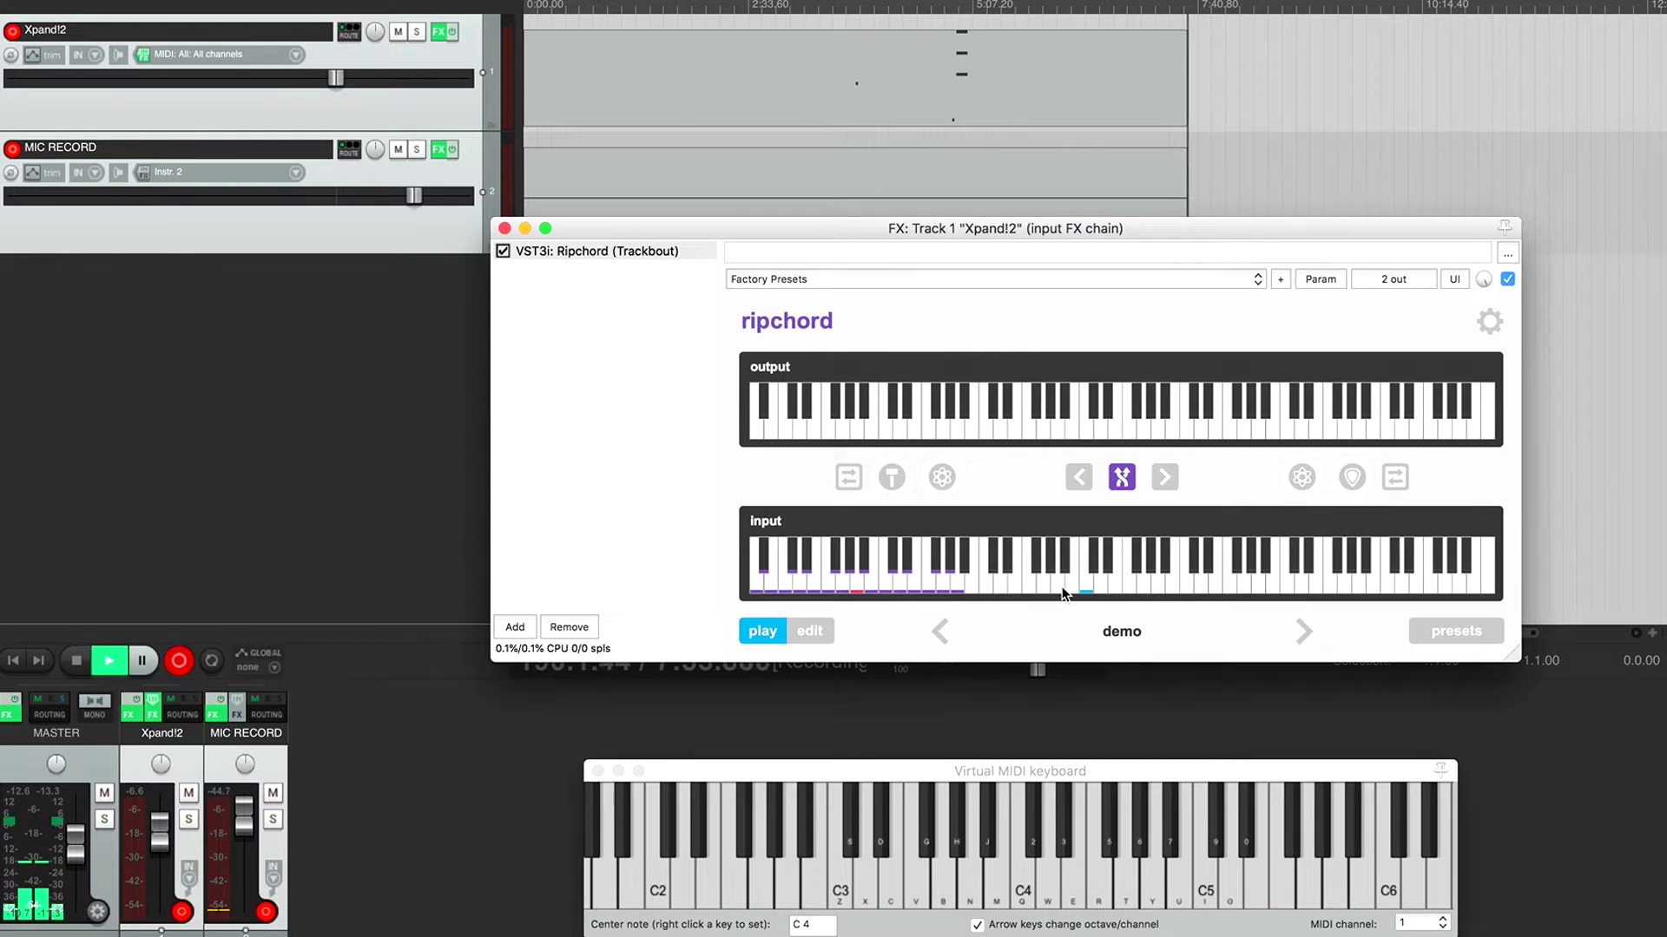
Load the preset ALTERNATIVE SWISS ARMY KNIFE PRESET_COMPLETELY MAPPED into Ripchord and arrange its window above the virtual MIDI keyboard
drag(912, 228, 913, 187)
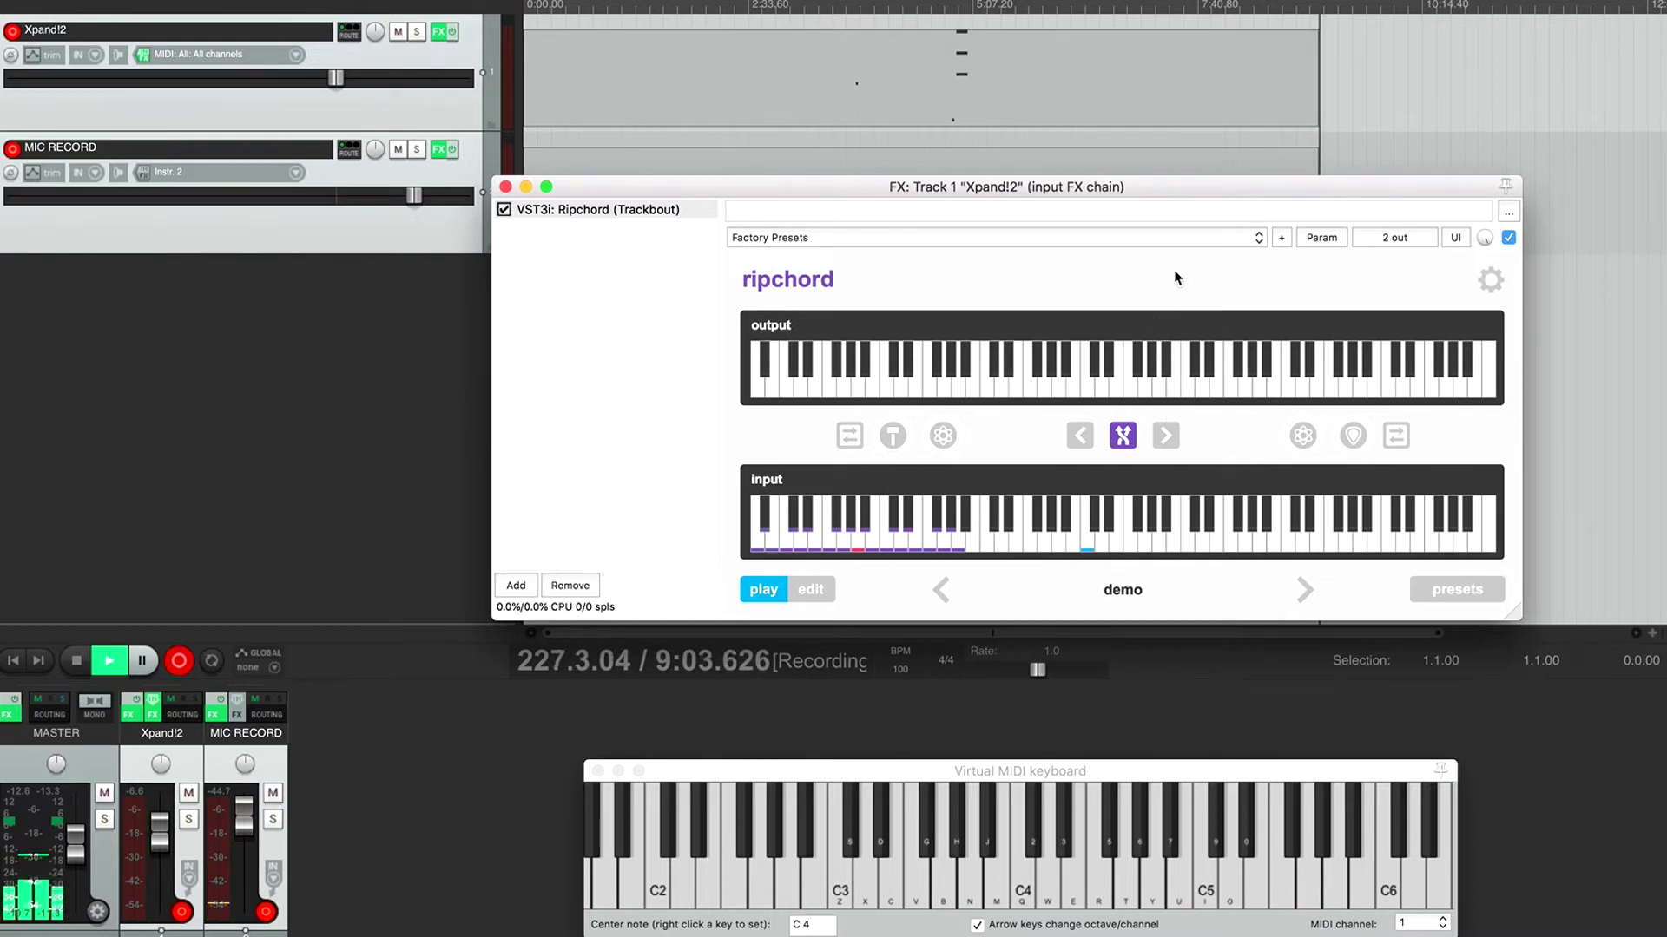
click(1207, 243)
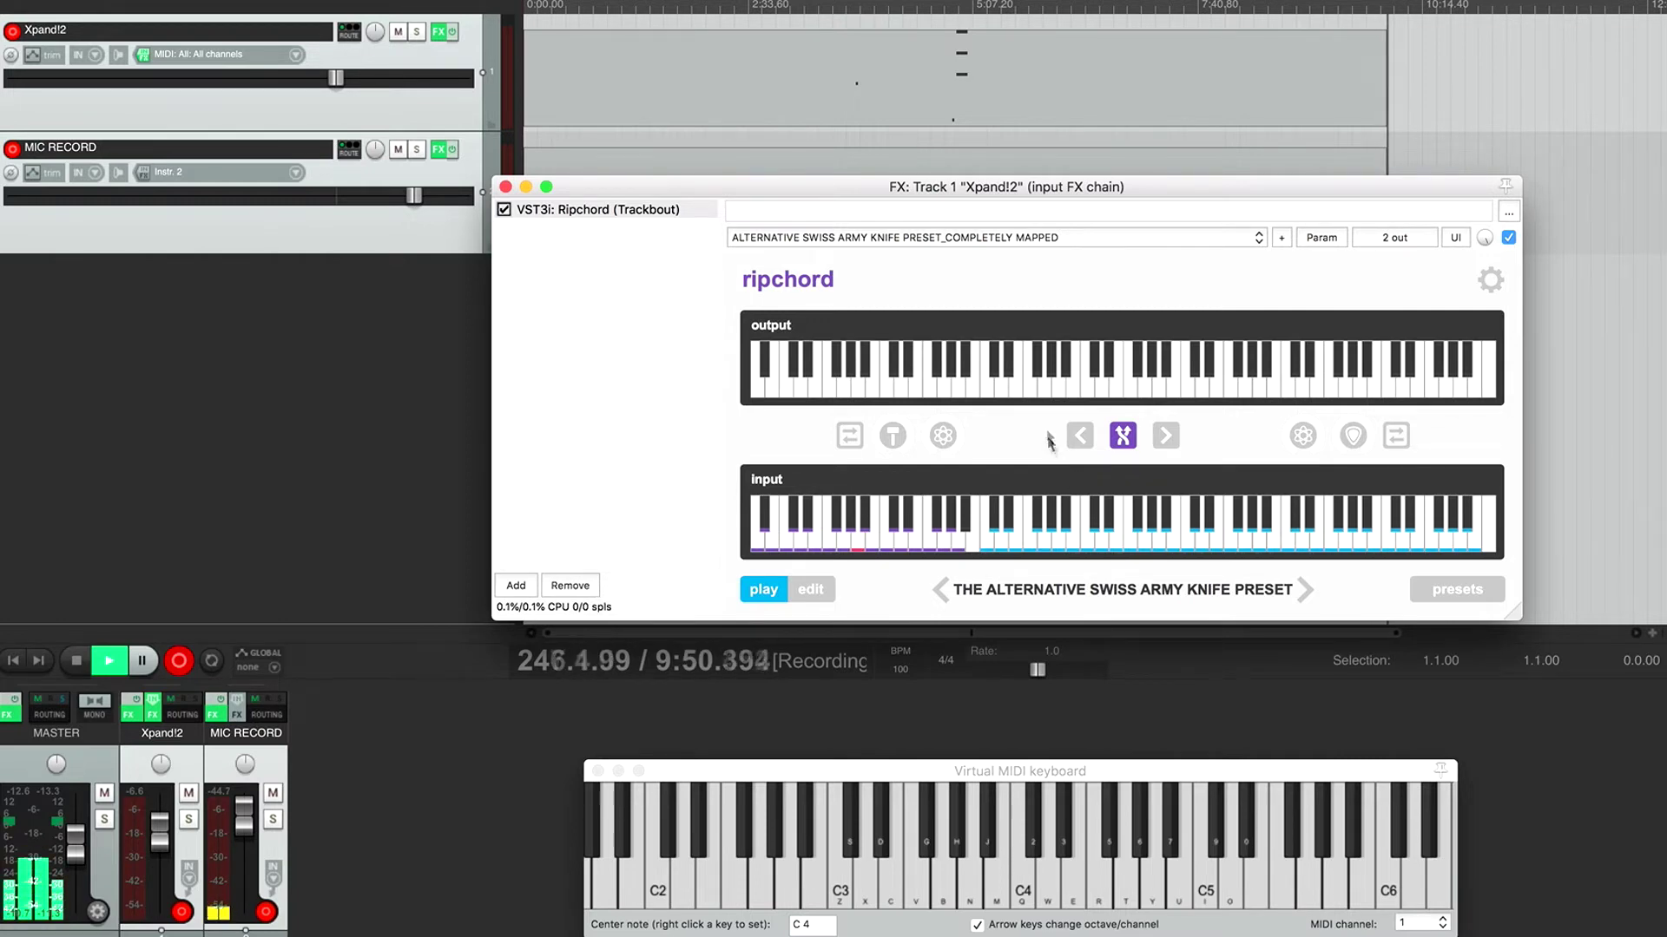
click(983, 201)
drag(983, 200, 967, 164)
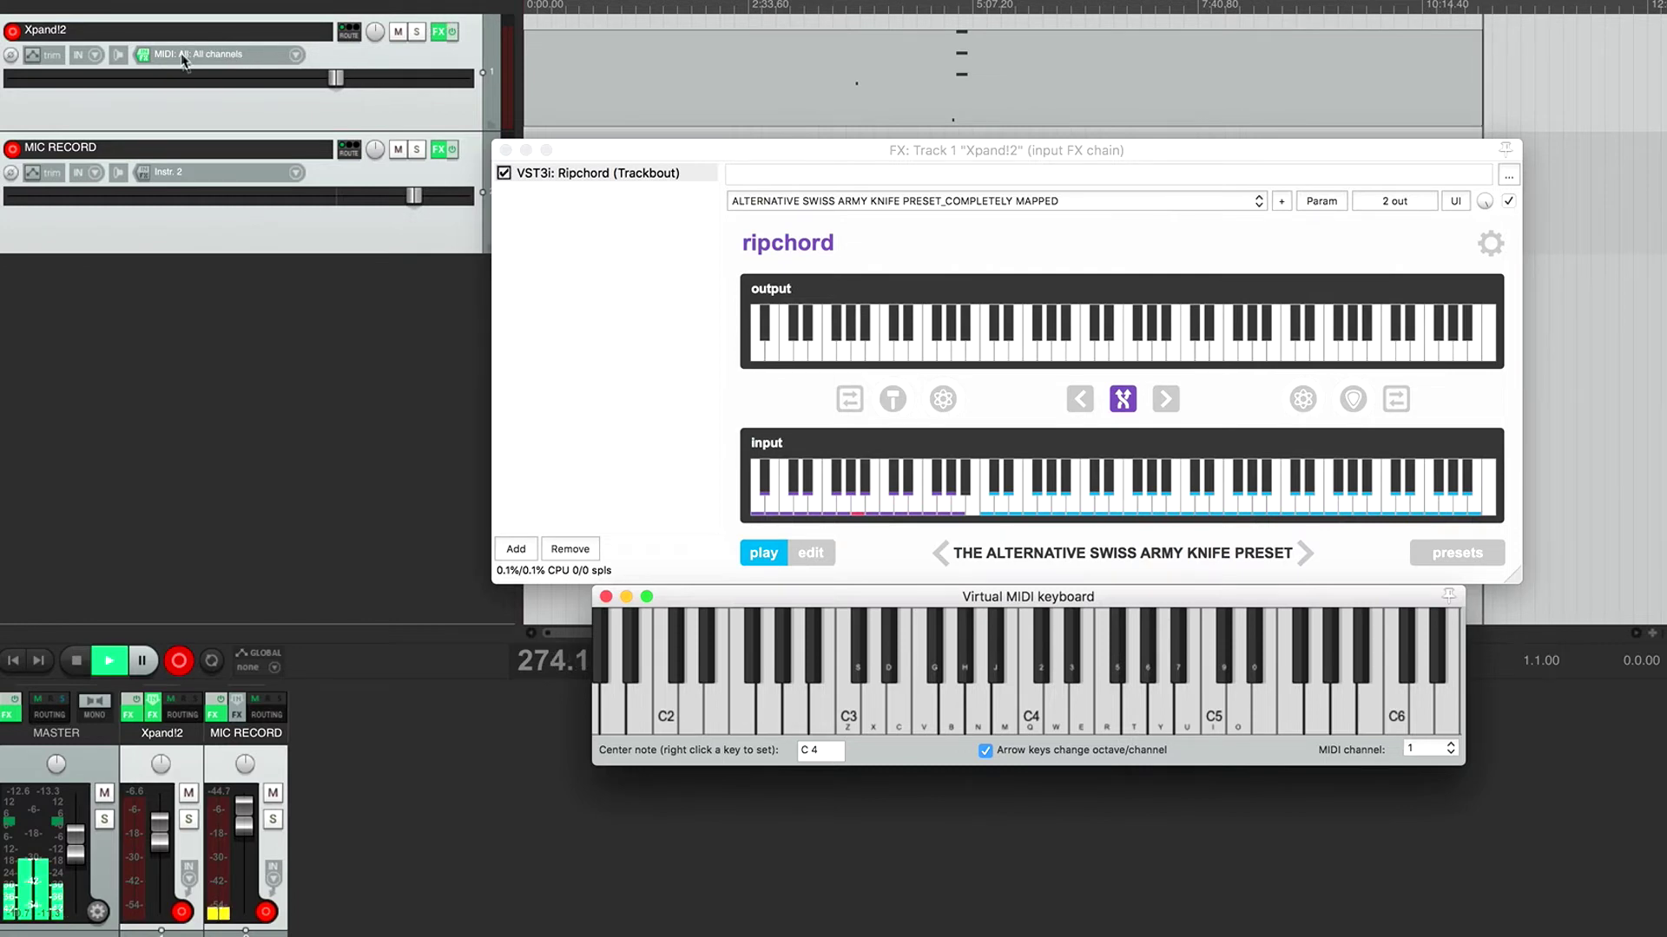
click(715, 157)
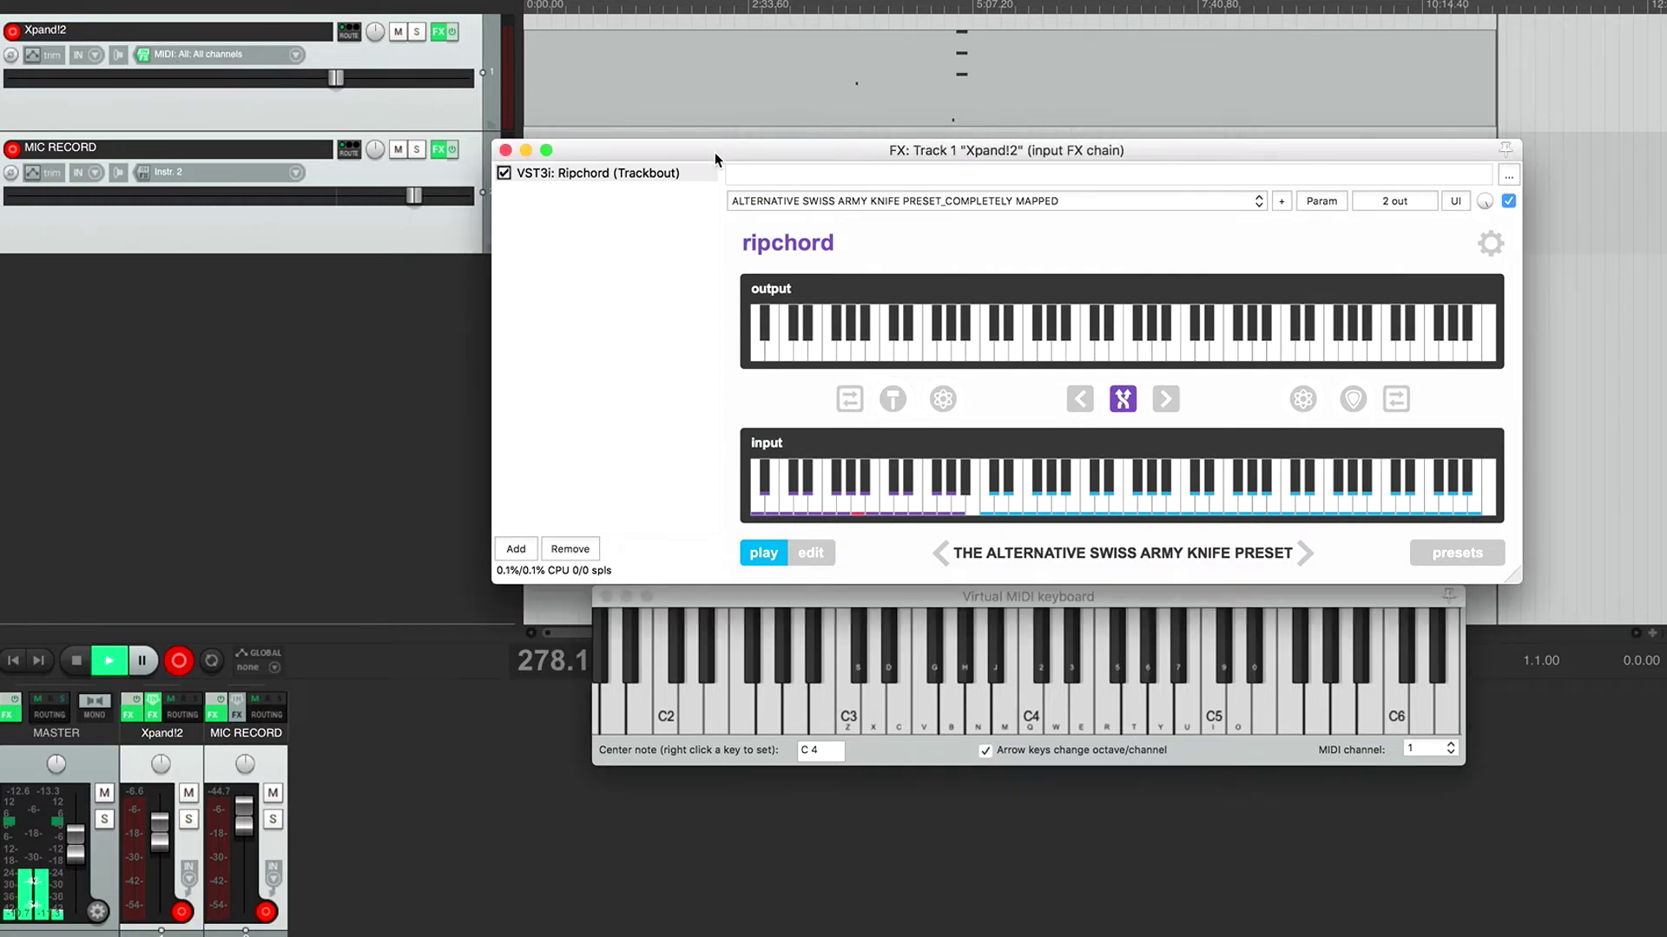